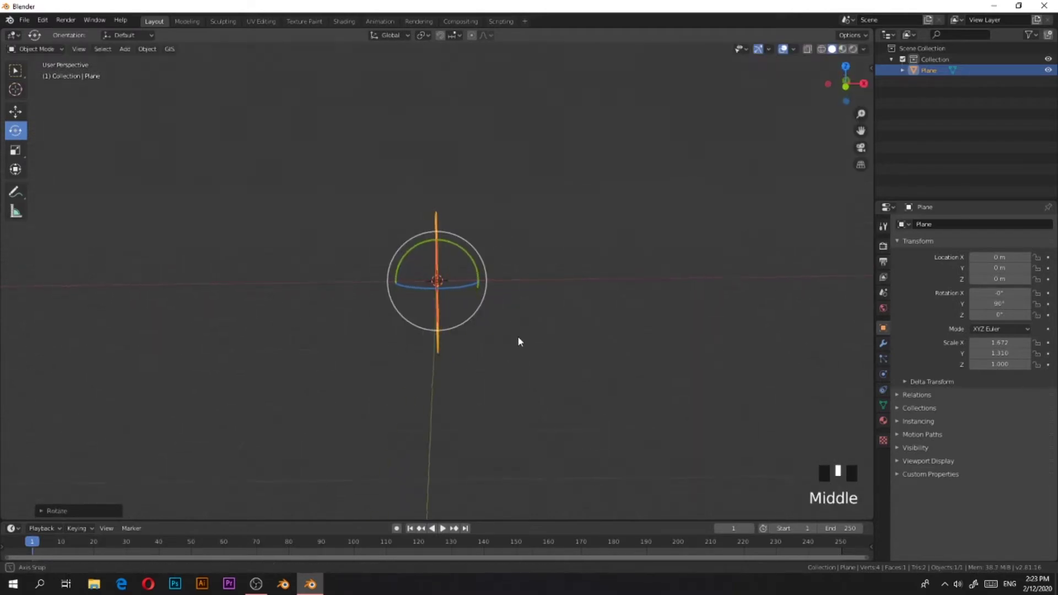
Subdivide the whole upright plane six times in Edit Mode.
mouse_move(517, 342)
middle_mouse_down()
mouse_move(465, 338)
mouse_move(448, 349)
mouse_move(524, 359)
mouse_move(501, 349)
middle_mouse_up()
scroll(524, 359, "up", 2)
key("Tab")
right_click(431, 256)
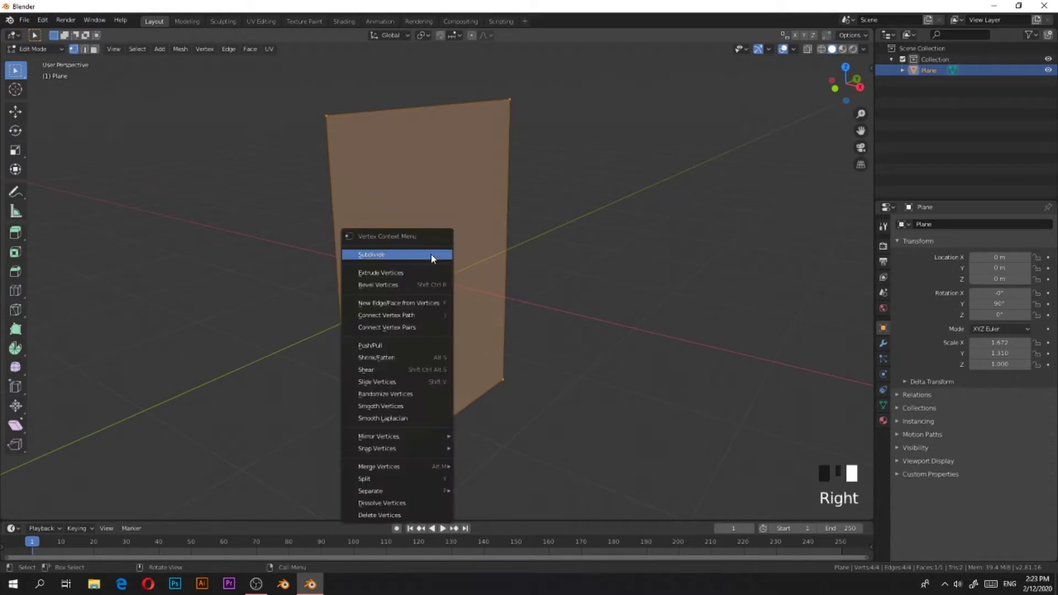
left_click(431, 255)
right_click(431, 255)
left_click(431, 255)
right_click(431, 254)
left_click(431, 255)
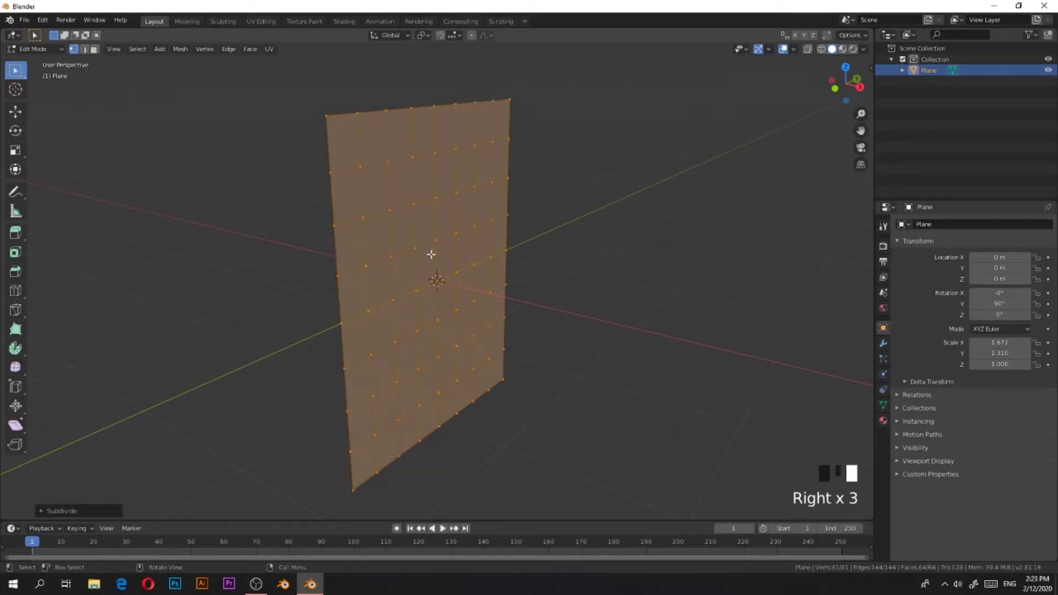
right_click(430, 254)
left_click(430, 254)
right_click(431, 254)
left_click(430, 255)
right_click(431, 255)
left_click(430, 255)
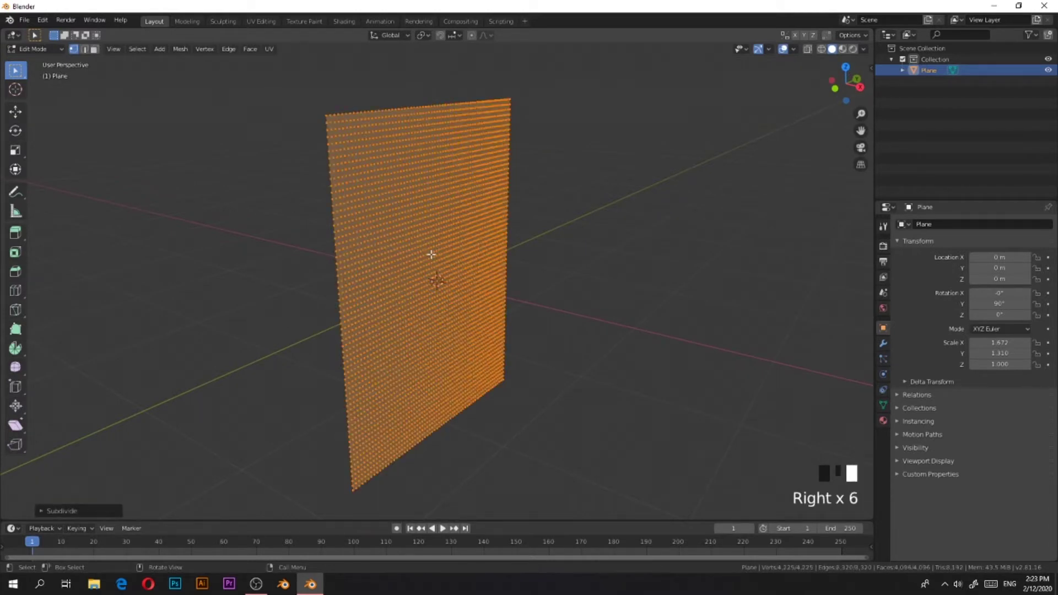
Add a Solidify modifier to the plane and set its thickness to 0.15 m.
middle_click_drag(430, 255, 628, 274)
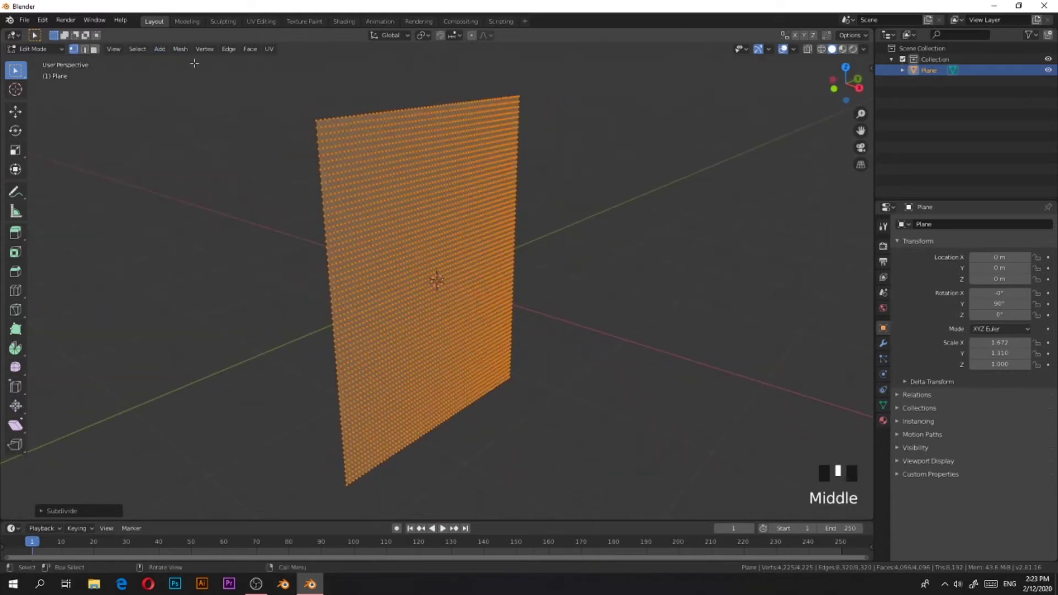
left_click(884, 343)
left_click(931, 223)
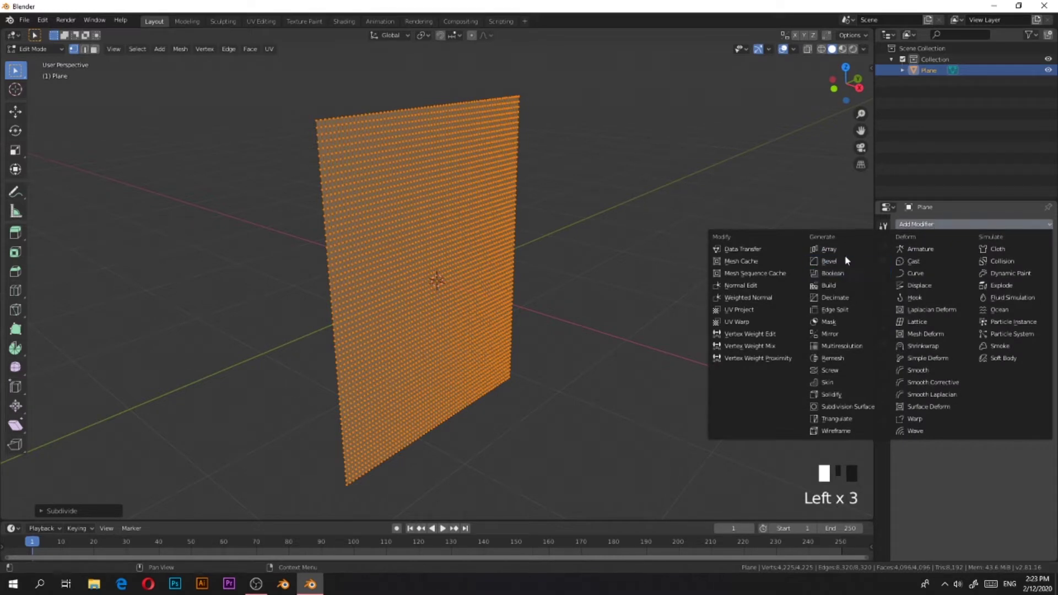
left_click(843, 394)
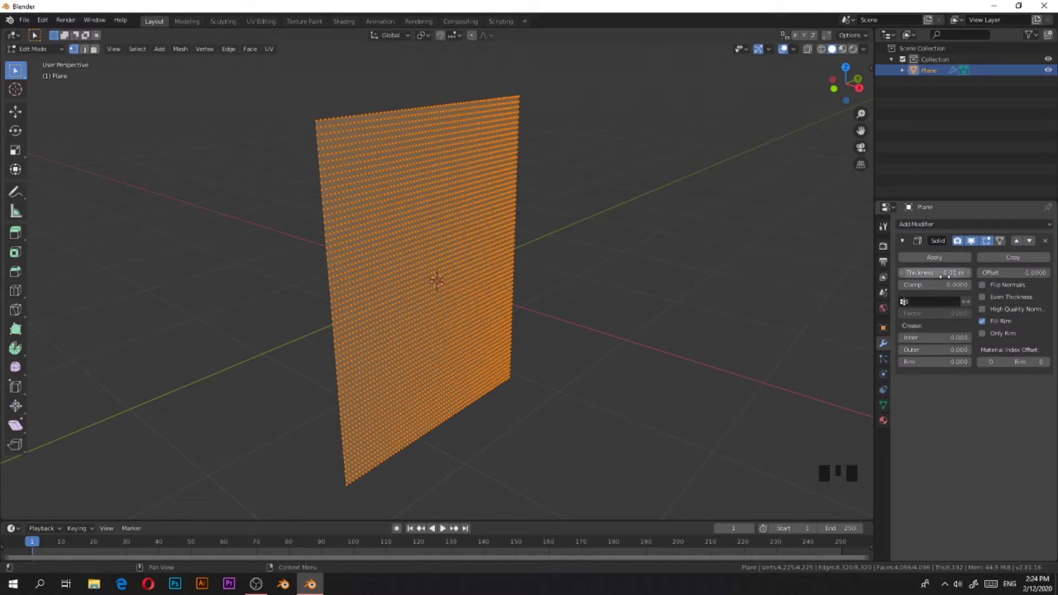
left_click_drag(940, 274, 990, 274)
middle_click_drag(531, 237, 581, 236)
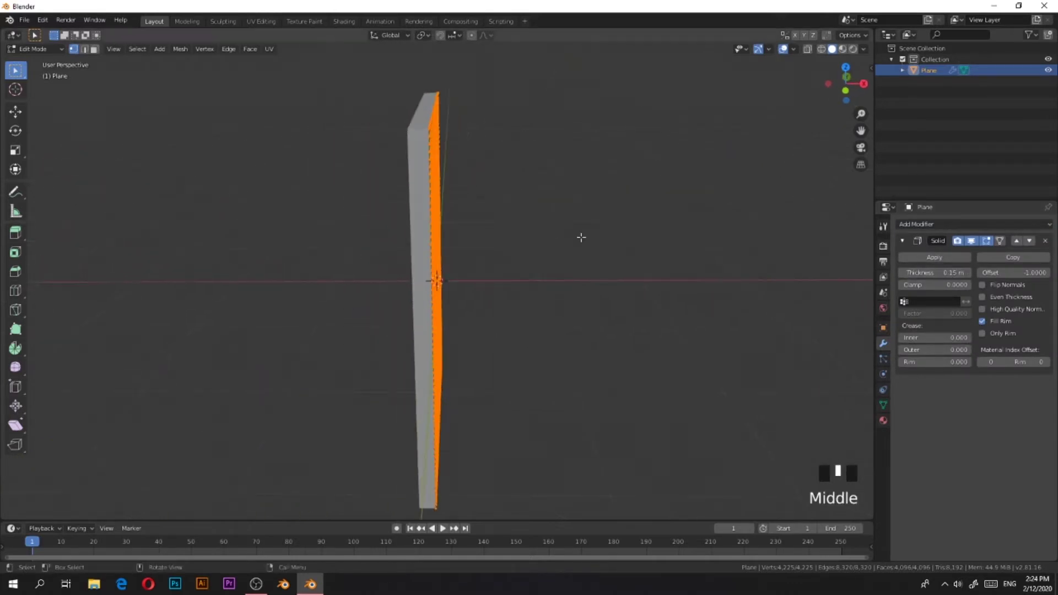
Apply the plane's Solidify modifier in Object Mode.
left_click(954, 254)
key("Tab")
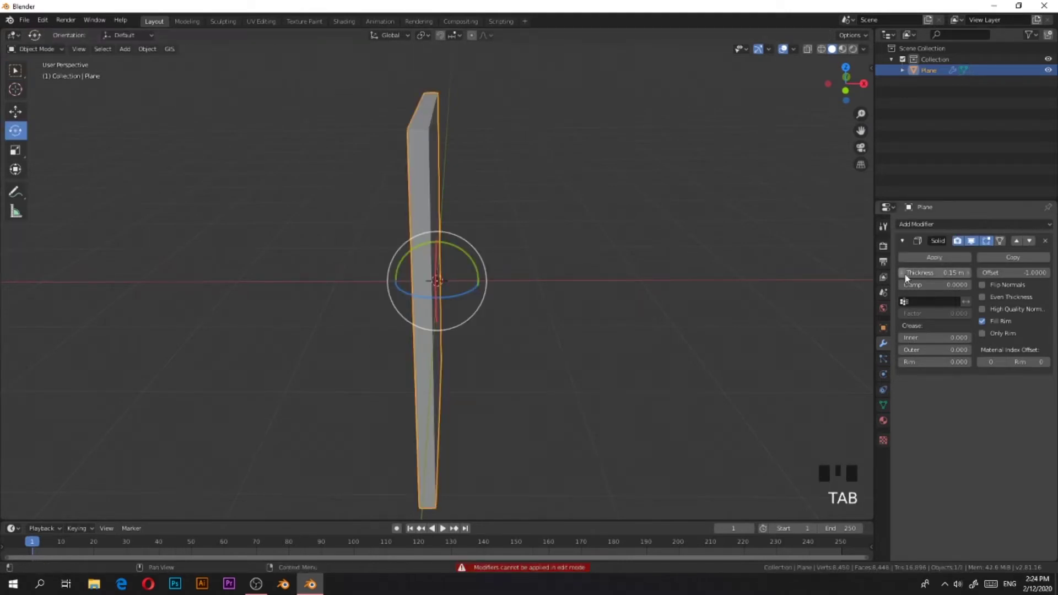
left_click(927, 258)
key("Tab")
middle_click_drag(598, 265, 602, 287)
scroll(590, 292, "down", 5)
key("Tab")
left_click(605, 296)
left_click(465, 271)
middle_click_drag(464, 267, 467, 282)
scroll(467, 282, "up", 4)
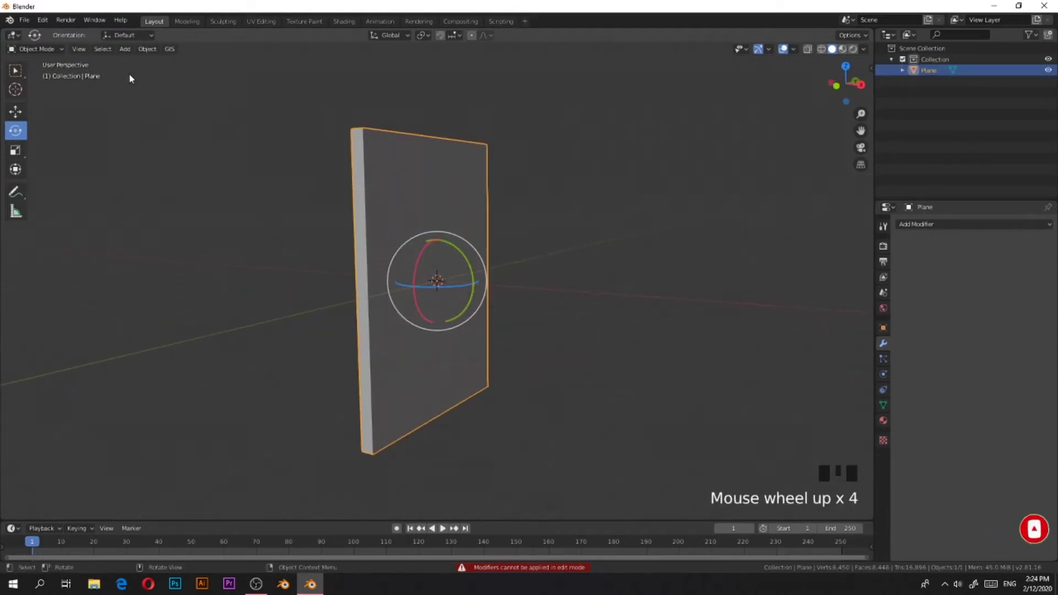
Search the add-on preferences for "cell" and check that Object: Cell Fracture is enabled.
left_click(147, 48)
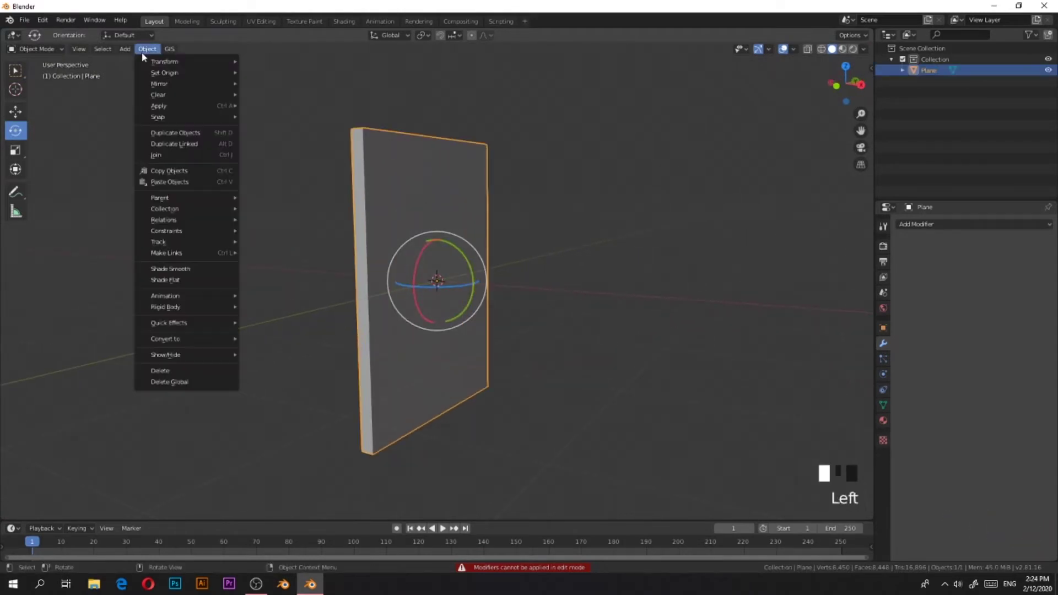
left_click(42, 20)
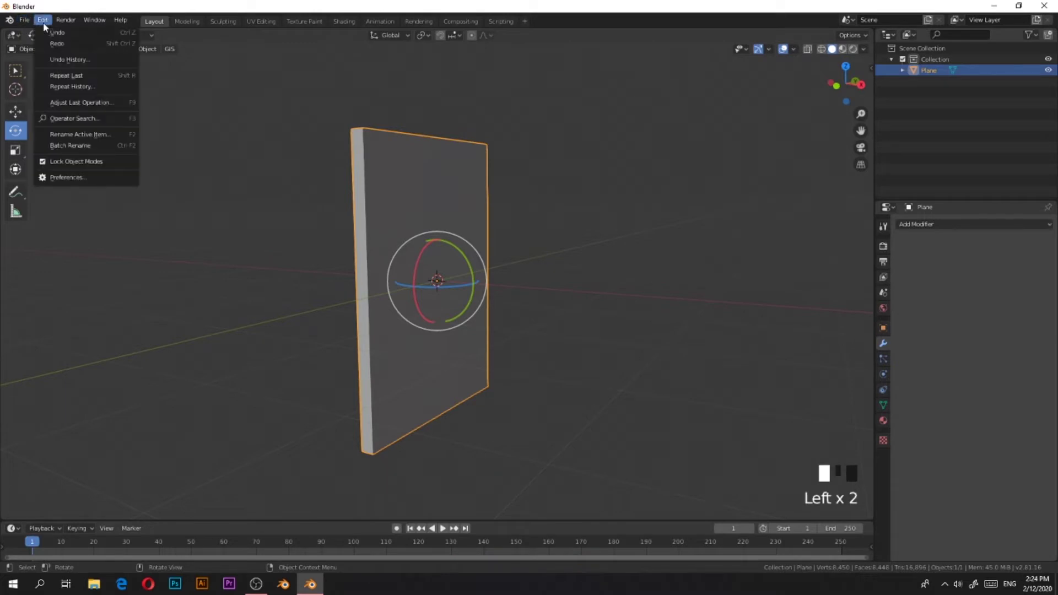
left_click(70, 177)
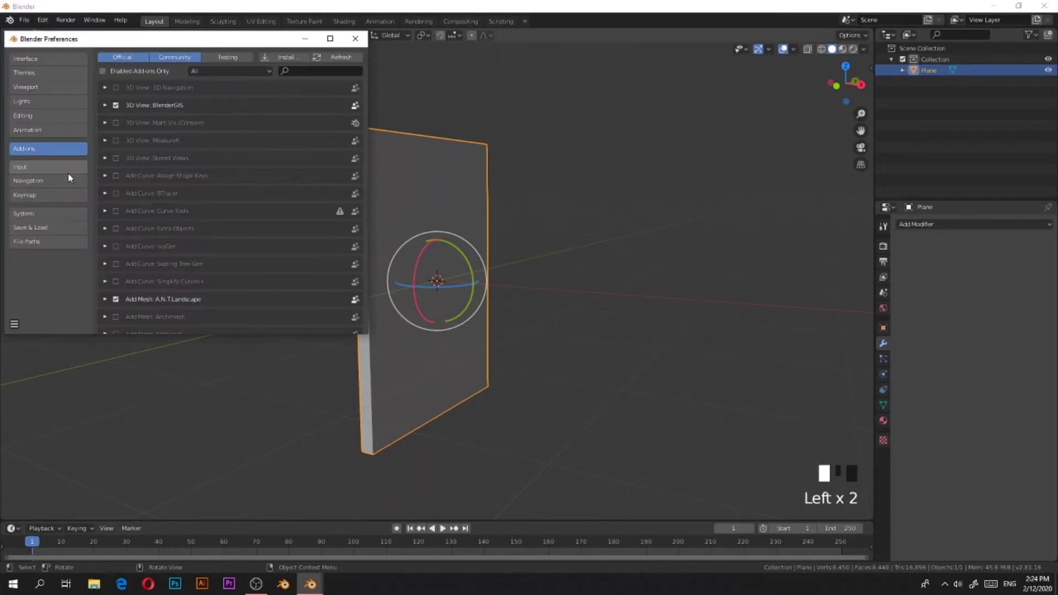
left_click(303, 72)
type("cell")
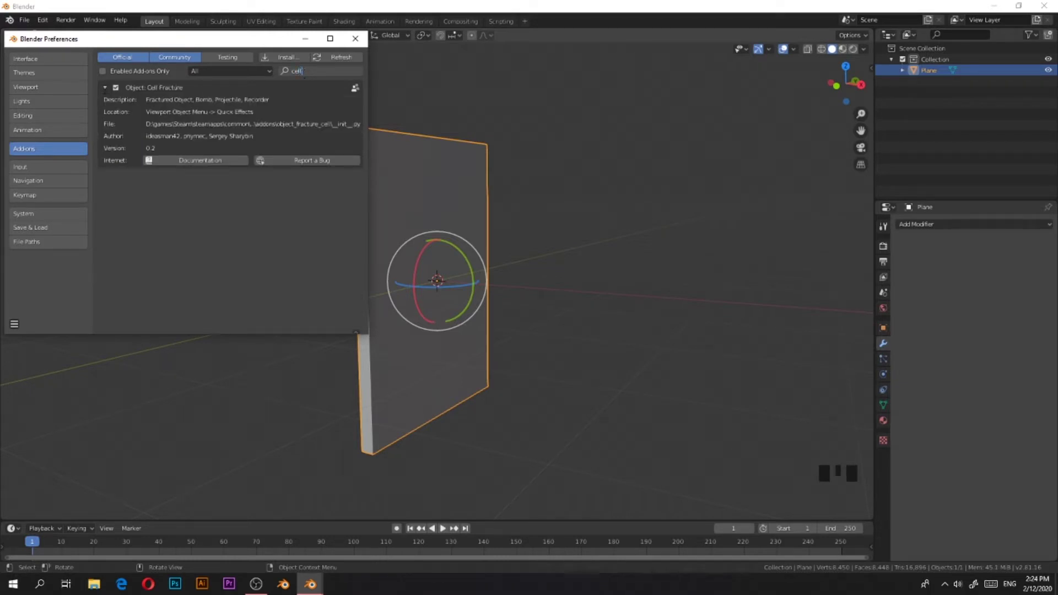
key("Return")
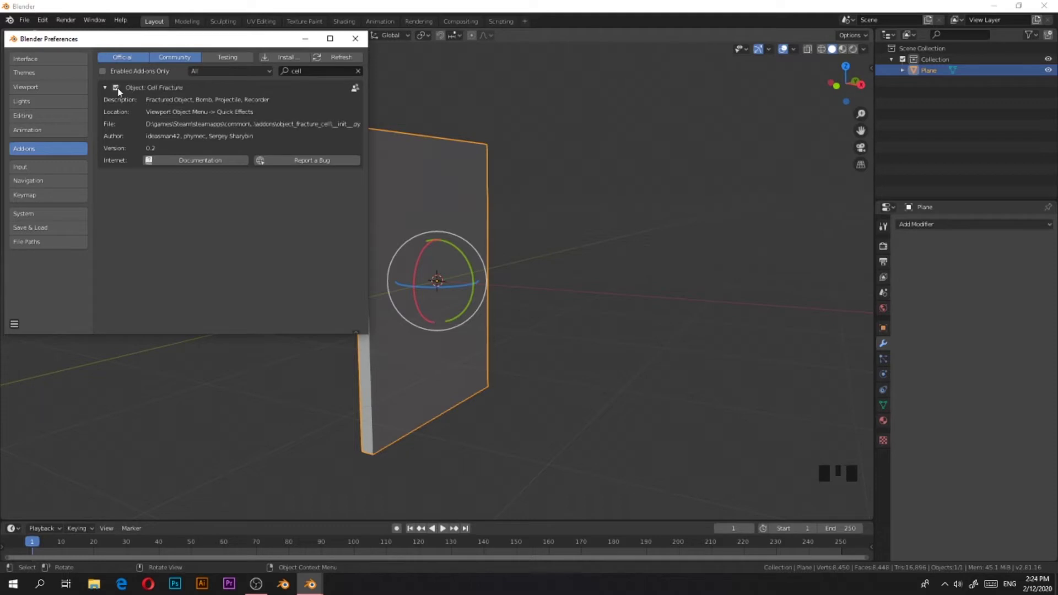
left_click(355, 39)
Run Cell Fracture on the slab with a source limit of 500 and noise of 1.00.
middle_click_drag(694, 224, 637, 271)
scroll(415, 215, "up", 2)
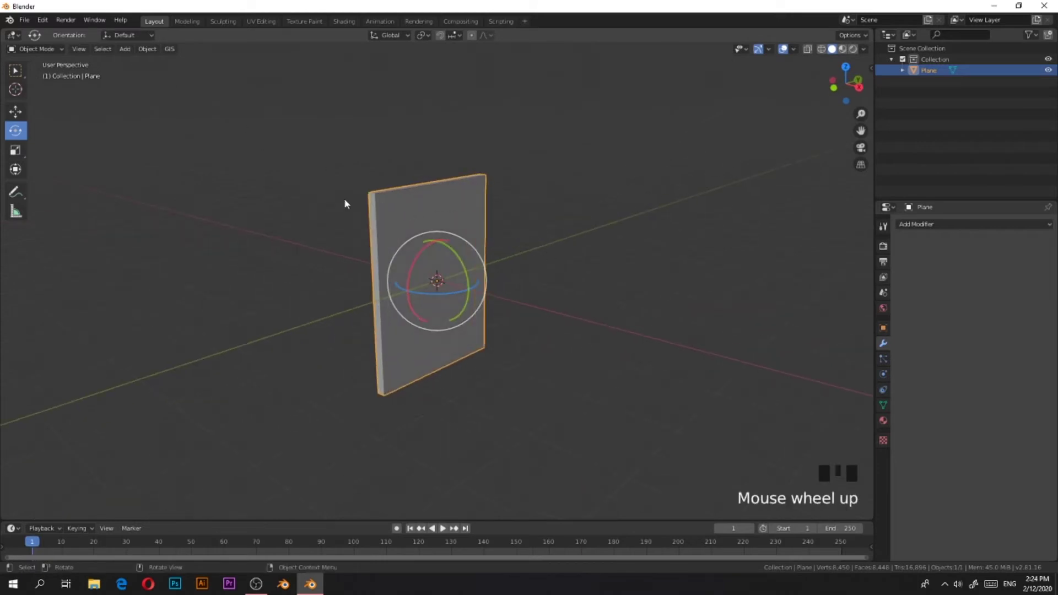
left_click(147, 49)
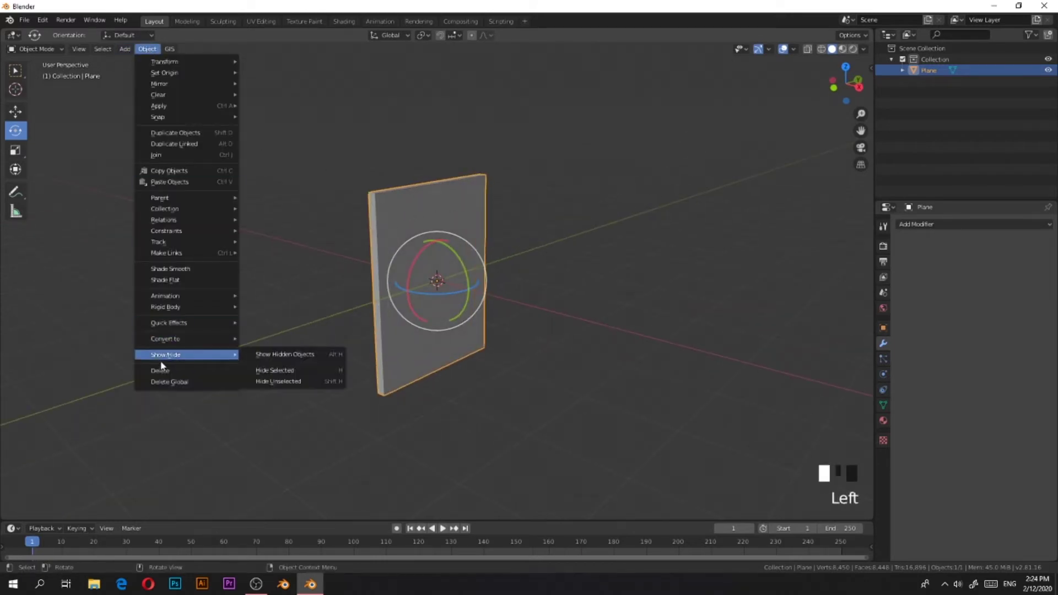
mouse_move(220, 324)
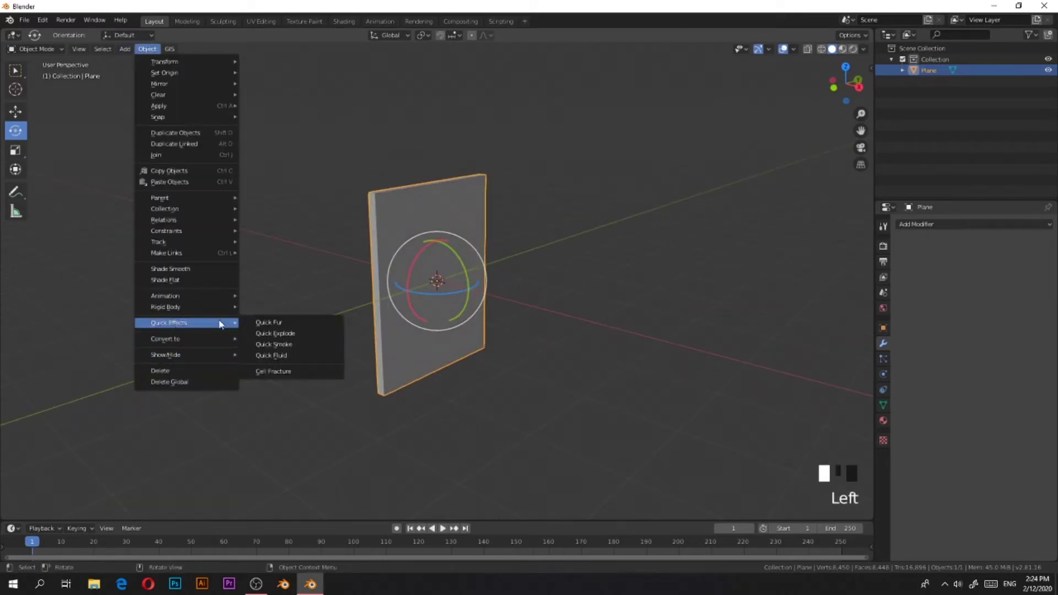
left_click(273, 372)
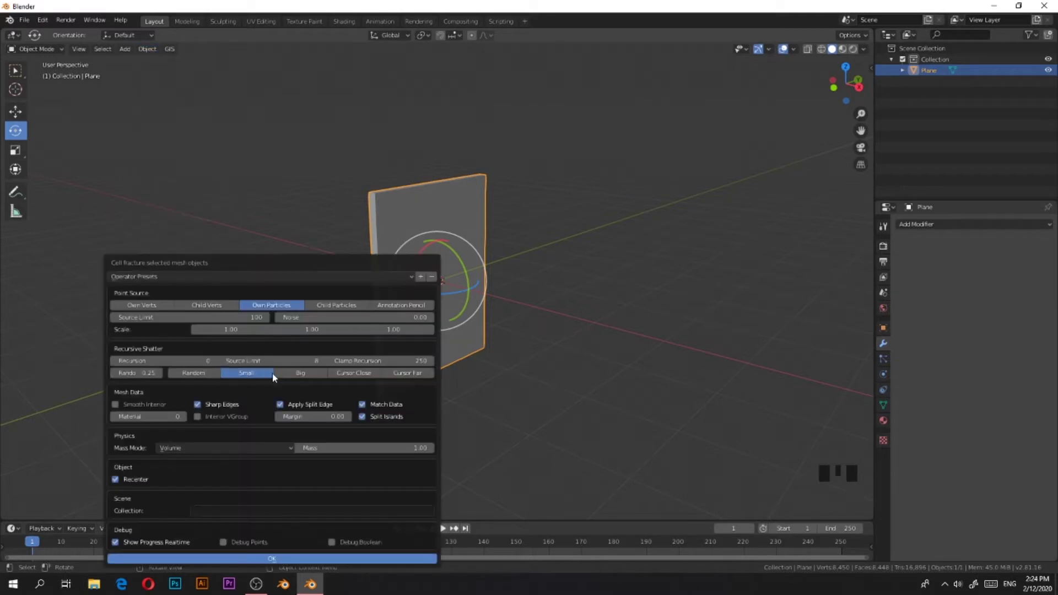
left_click(233, 317)
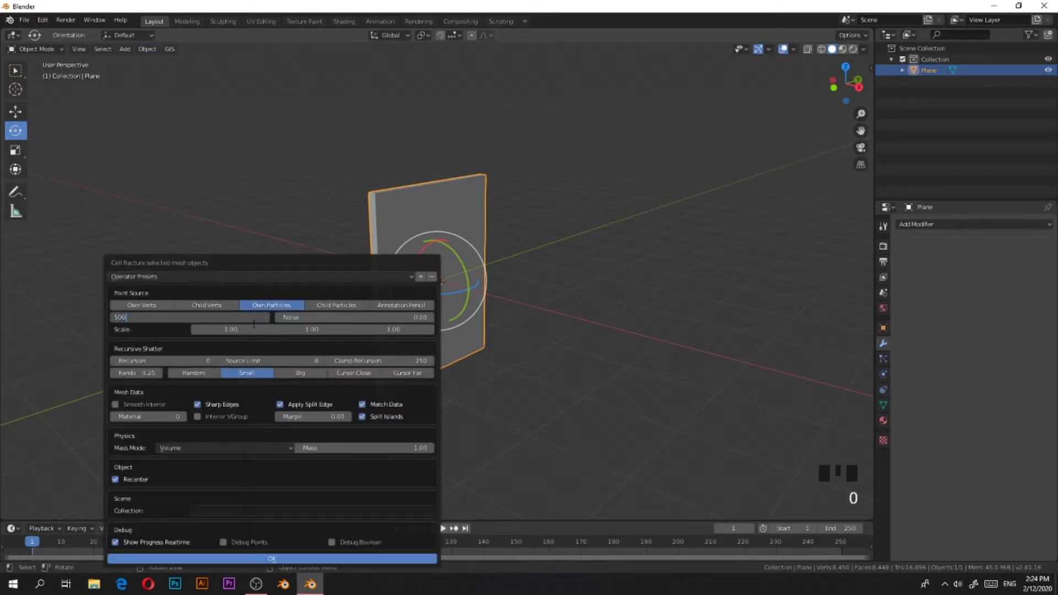
left_click(404, 318)
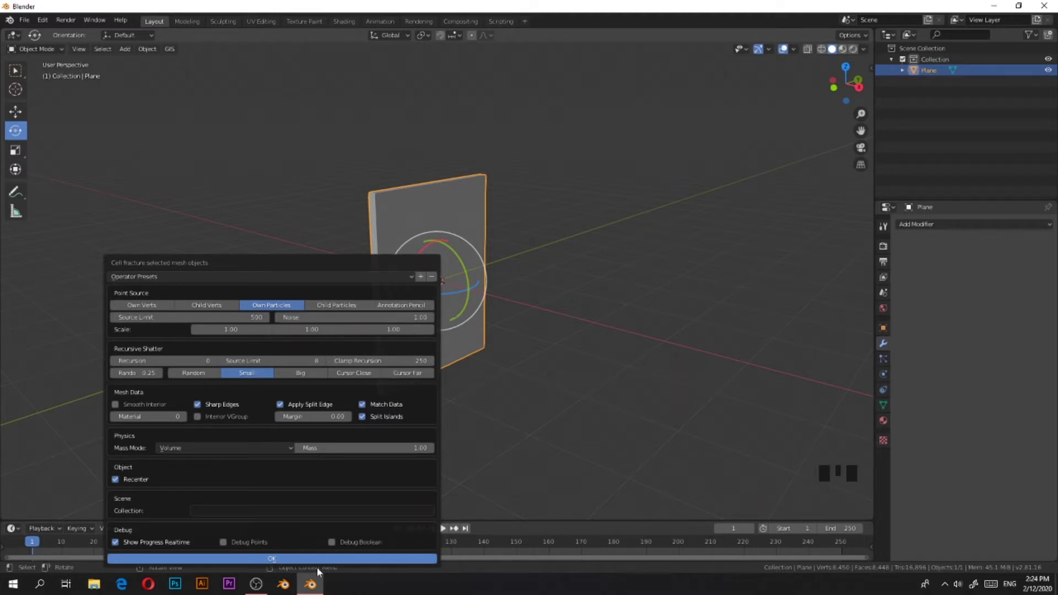
key("Return")
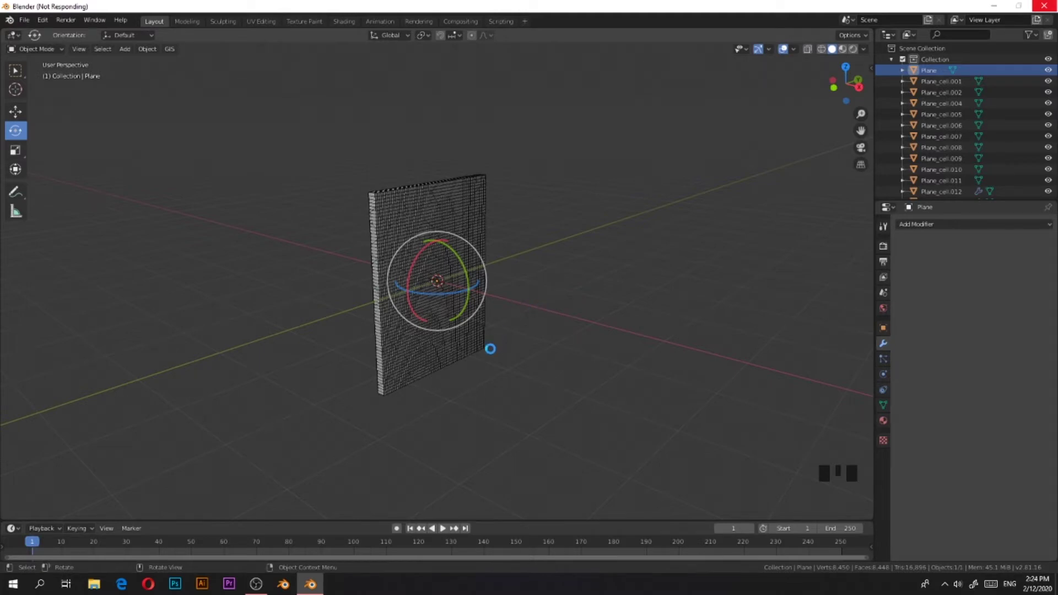
Inspect the fractured pieces up close, undo the cell fracture and reselect the intact slab.
middle_click_drag(490, 348, 524, 338)
scroll(435, 346, "up", 5)
scroll(439, 339, "up", 3)
scroll(439, 339, "down", 2)
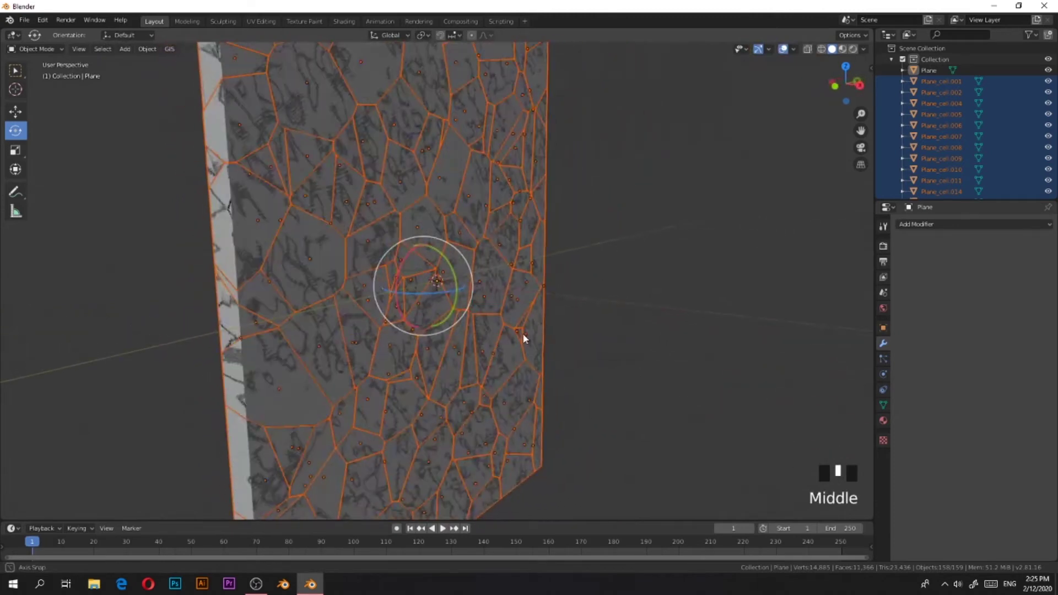
scroll(526, 347, "down", 5)
middle_click_drag(457, 300, 537, 444)
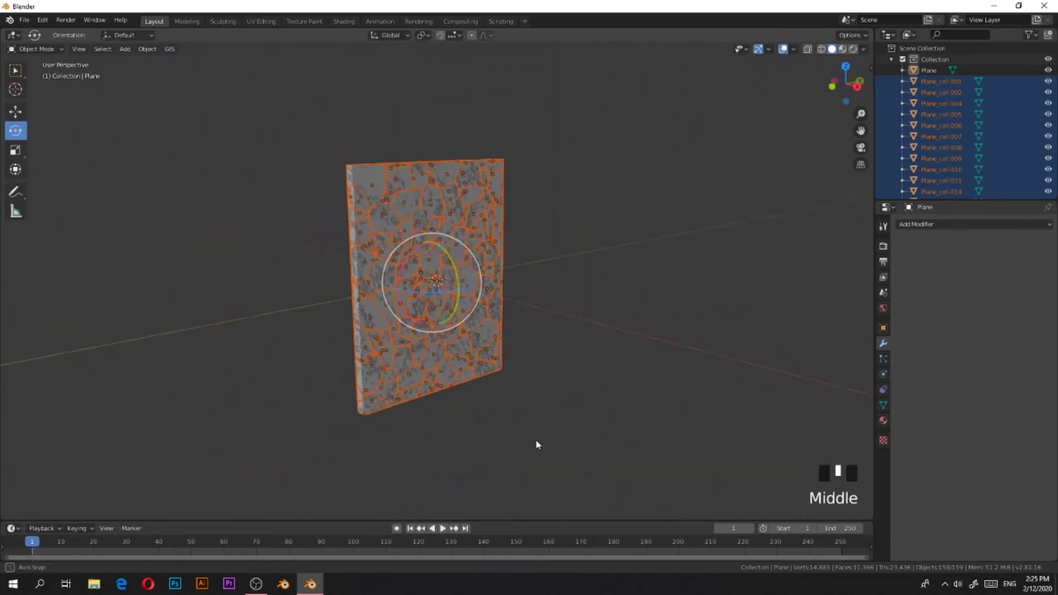
key("ctrl+z")
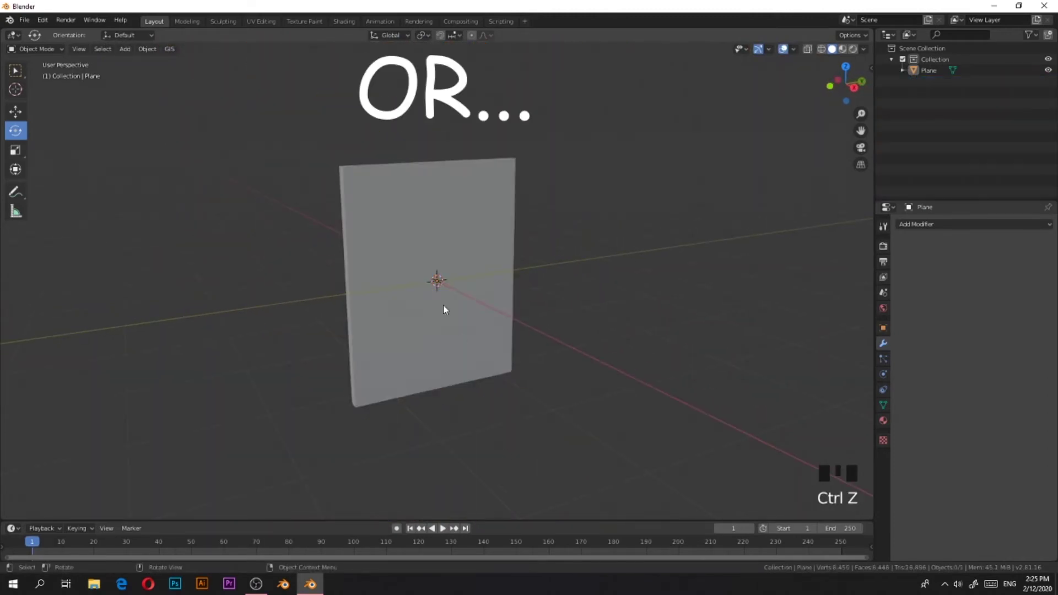
left_click(445, 310)
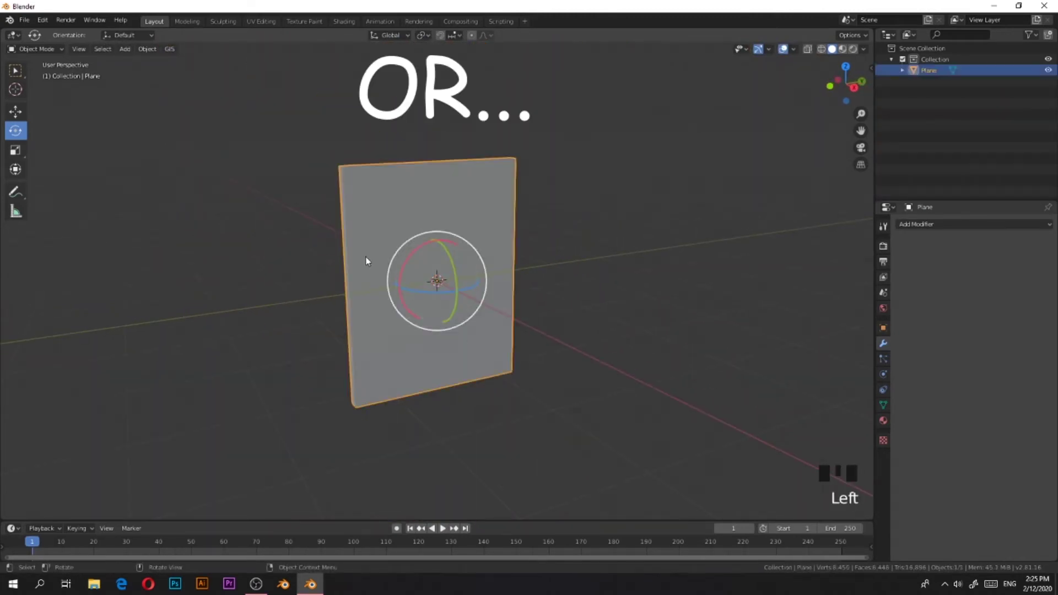
Draw three roughly concentric annotation rings around the slab's centre in the right orthographic view with the Annotate tool.
left_click(168, 51)
mouse_move(145, 52)
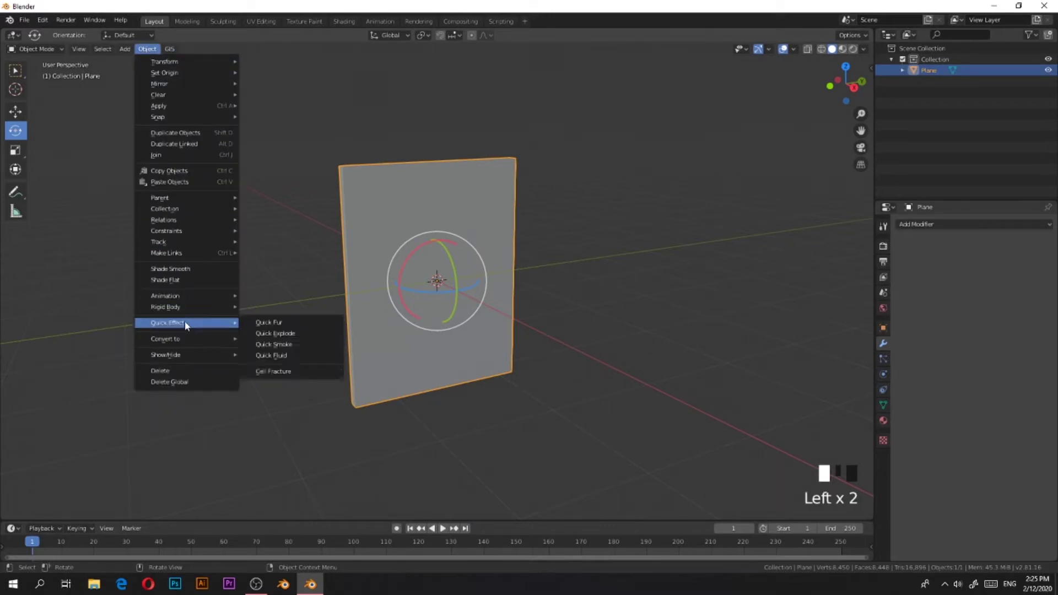
left_click(16, 192)
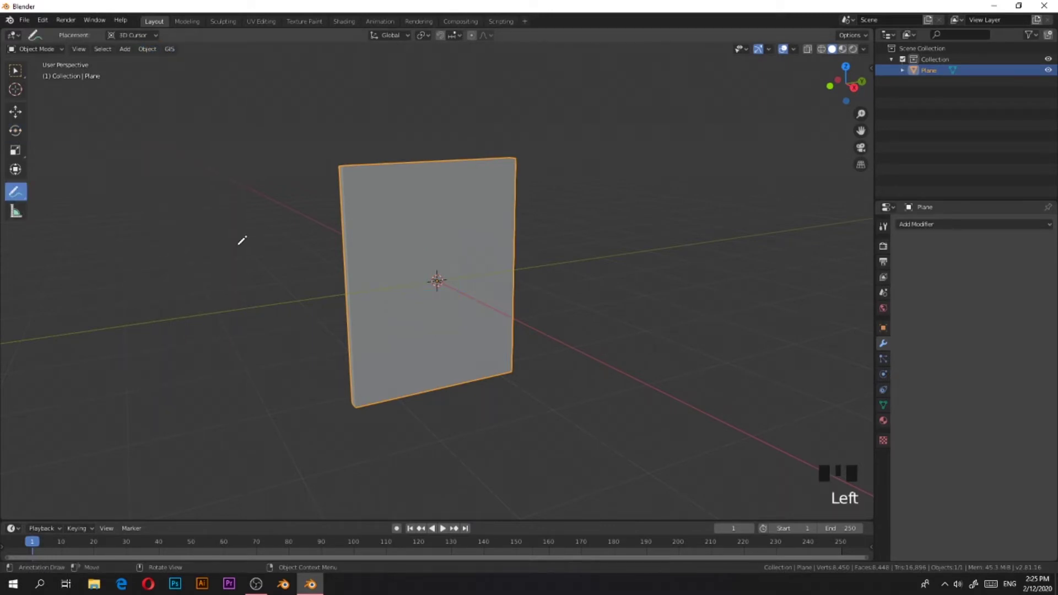
mouse_move(239, 236)
middle_mouse_down()
mouse_move(465, 255)
mouse_move(814, 93)
middle_mouse_up()
left_click(850, 87)
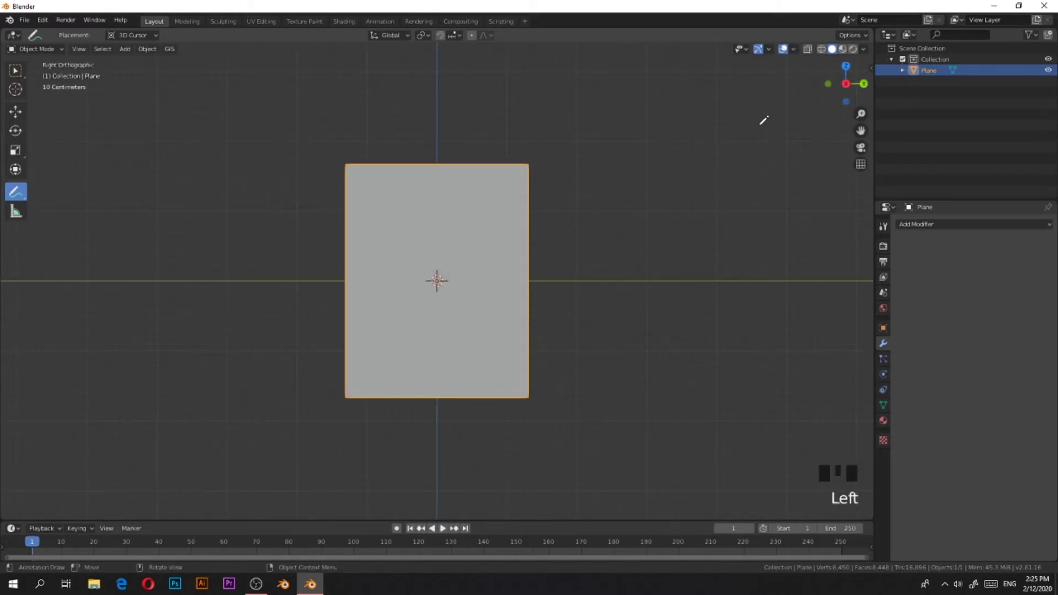
scroll(438, 243, "up", 4)
left_click_drag(439, 259, 438, 275)
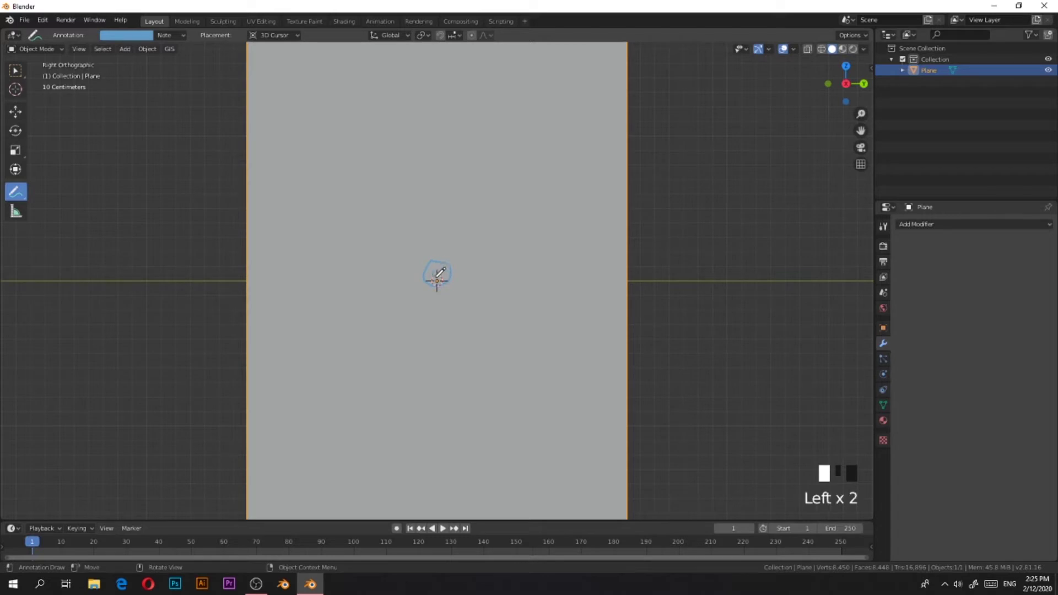
mouse_move(405, 206)
left_mouse_down()
mouse_move(515, 279)
mouse_move(447, 191)
left_mouse_up()
left_click_drag(355, 443, 364, 116)
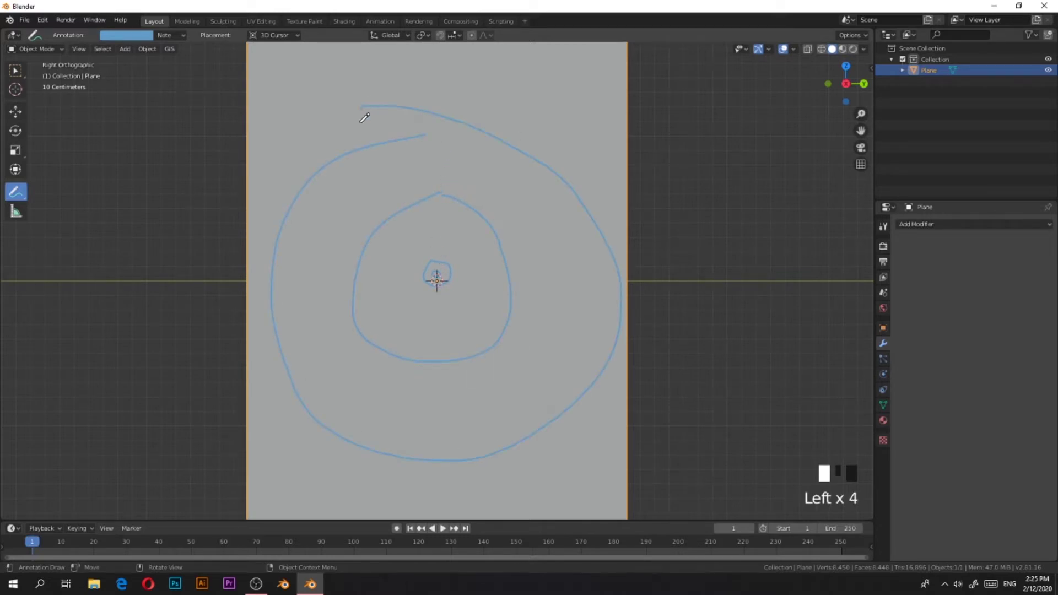
Scatter short annotation strokes and dots inside, between and outside the rings, viewing the slab from different angles.
mouse_move(277, 182)
middle_mouse_down()
mouse_move(357, 207)
mouse_move(388, 268)
mouse_move(355, 250)
middle_mouse_up()
scroll(387, 268, "down", 3)
left_click_drag(395, 234, 393, 236)
left_click(384, 256)
left_click(369, 308)
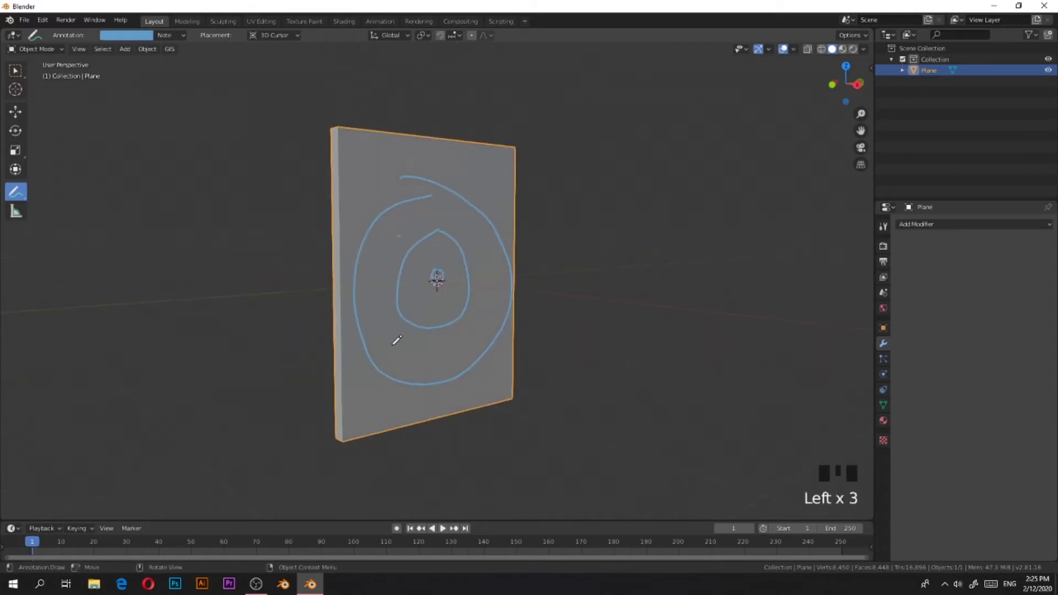
left_click(391, 346)
left_click_drag(390, 291, 392, 284)
left_click(409, 253)
left_click(423, 298)
left_click_drag(417, 323, 431, 328)
left_click(478, 310)
left_click_drag(417, 284, 433, 289)
left_click(469, 287)
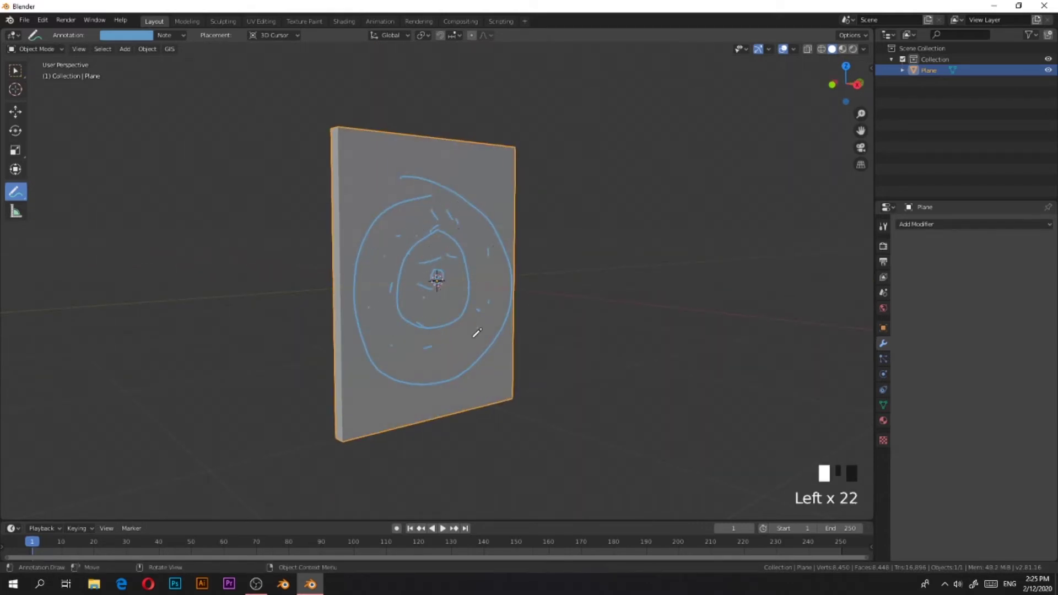
left_click_drag(474, 337, 453, 357)
left_click_drag(439, 369, 423, 366)
left_click_drag(387, 347, 377, 318)
middle_click_drag(493, 225, 371, 373)
double_click(391, 379)
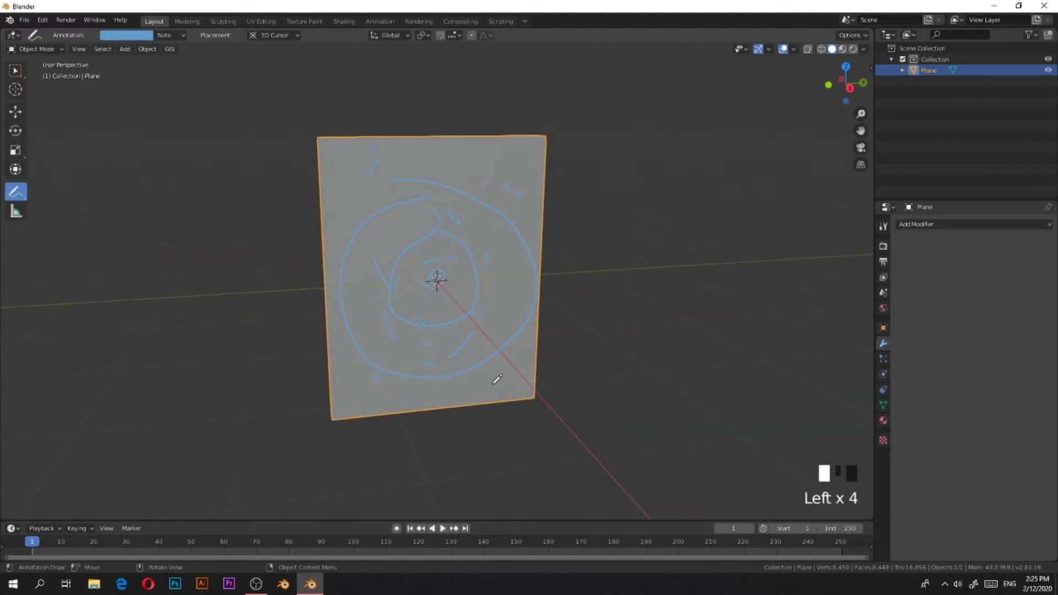
Finish annotating and switch back to the Select Box tool.
mouse_move(518, 364)
middle_mouse_down()
mouse_move(425, 350)
mouse_move(367, 380)
mouse_move(448, 369)
mouse_move(651, 213)
middle_mouse_up()
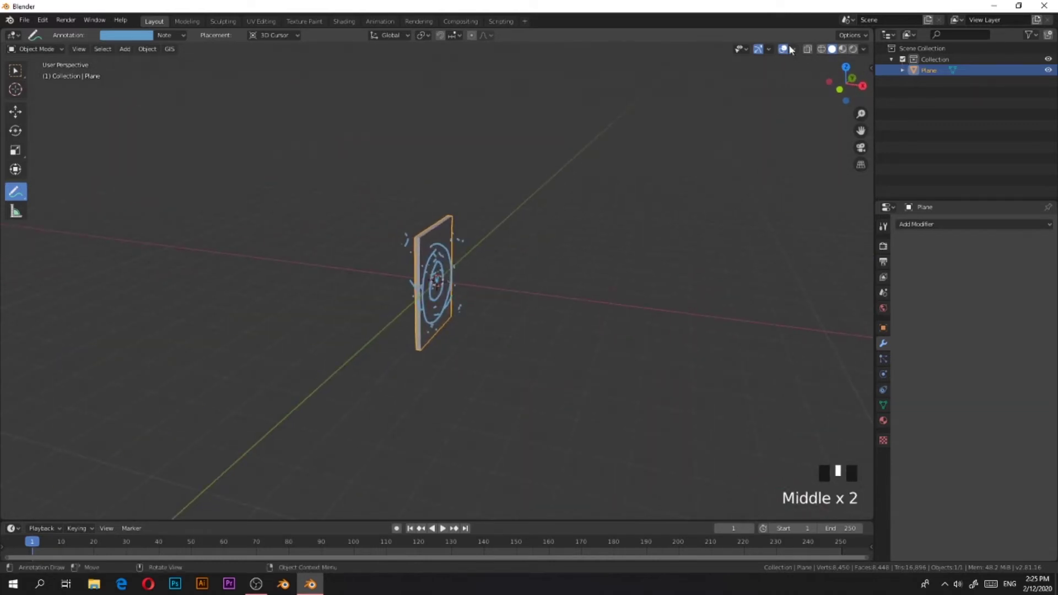
left_click(16, 71)
middle_click_drag(380, 226, 395, 216)
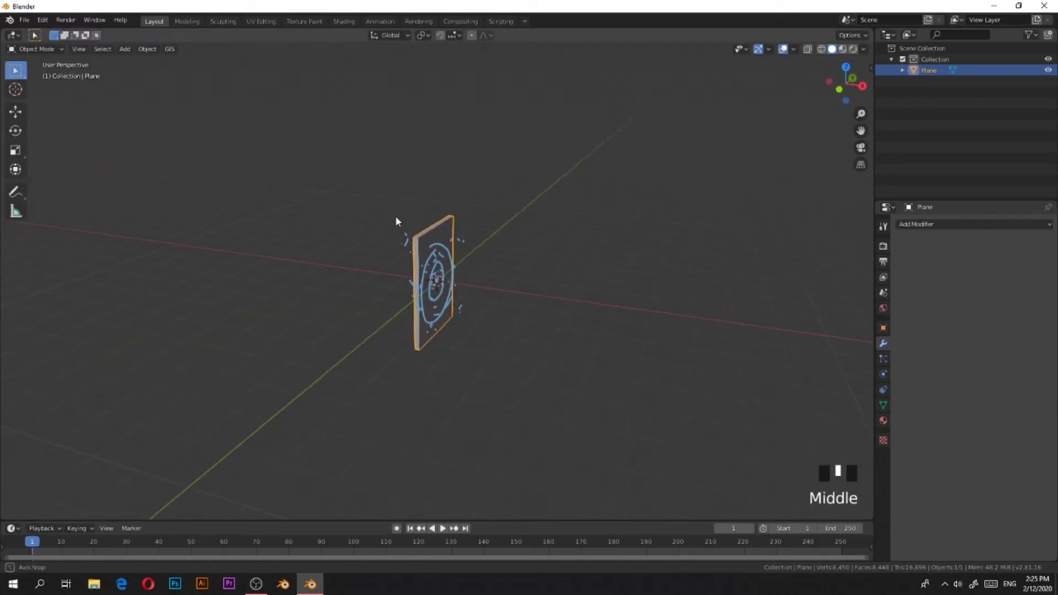
Fracture the slab with Cell Fracture, using Annotation Pencil as the point source.
scroll(387, 232, "up", 5)
left_click(343, 196)
left_click(147, 49)
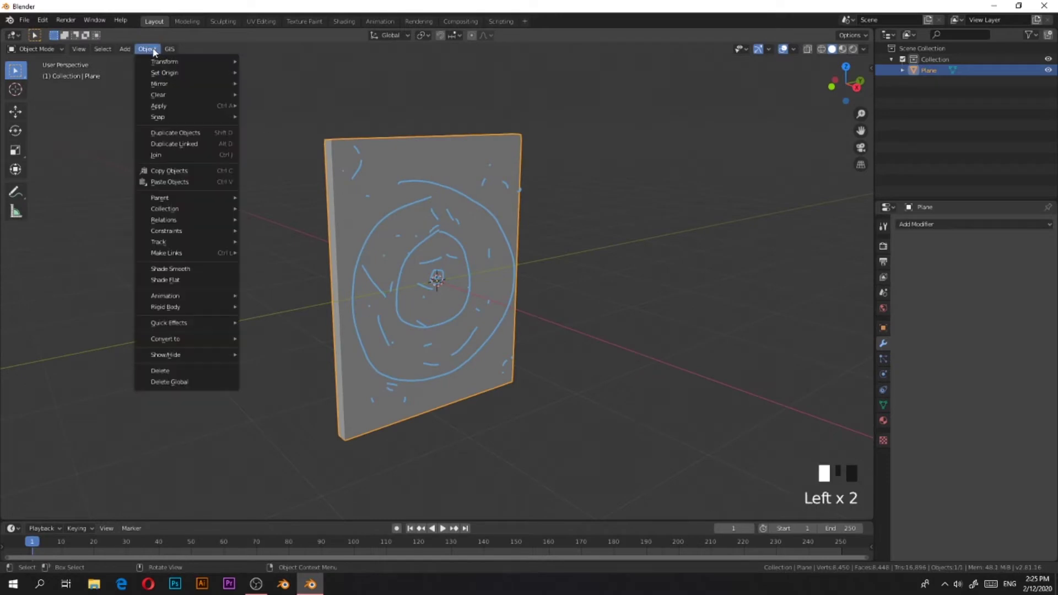
mouse_move(187, 325)
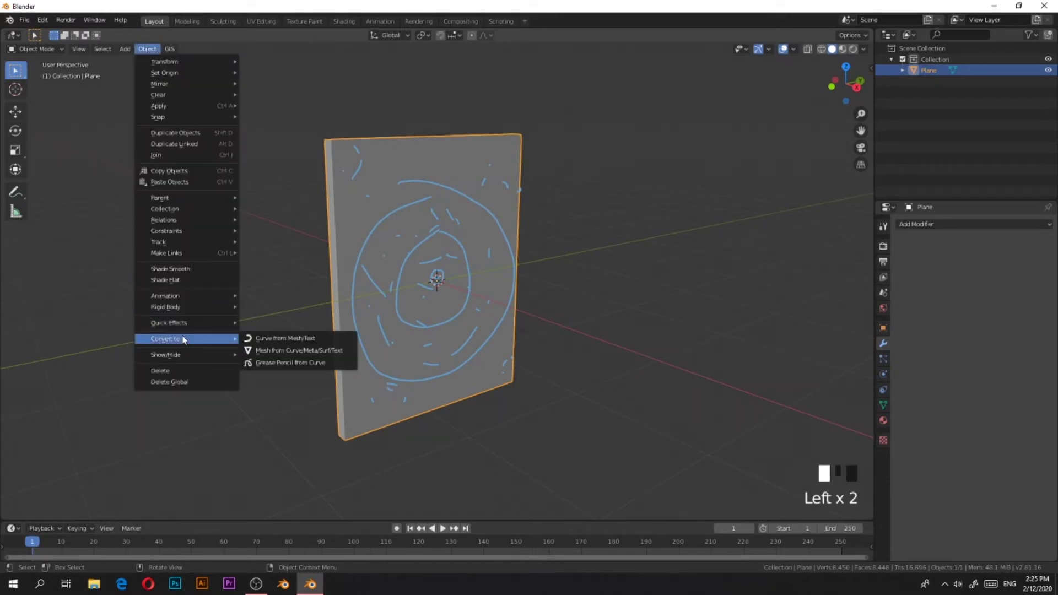
left_click(287, 372)
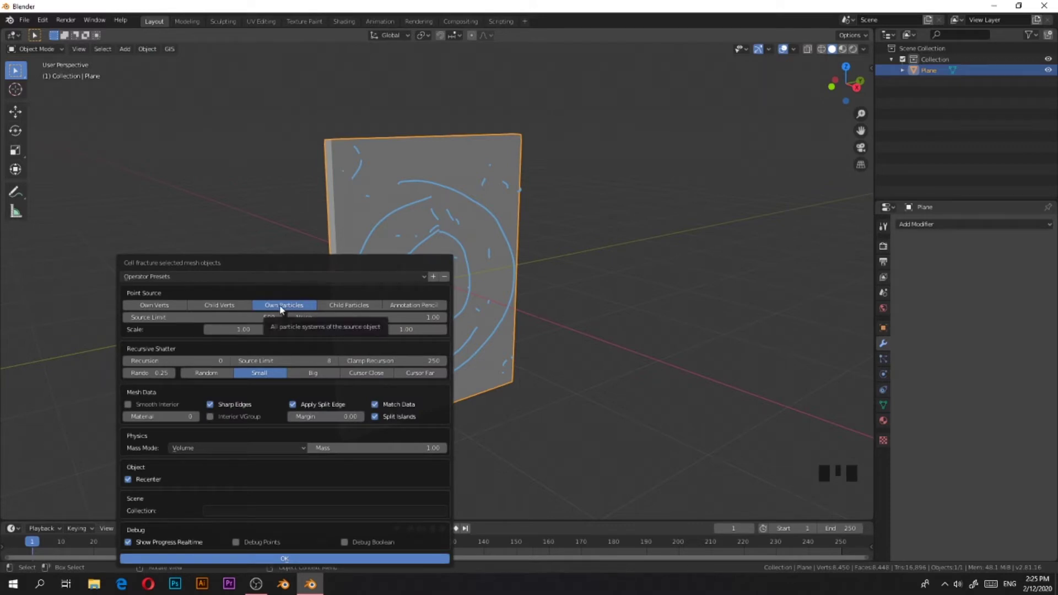
left_click(402, 307)
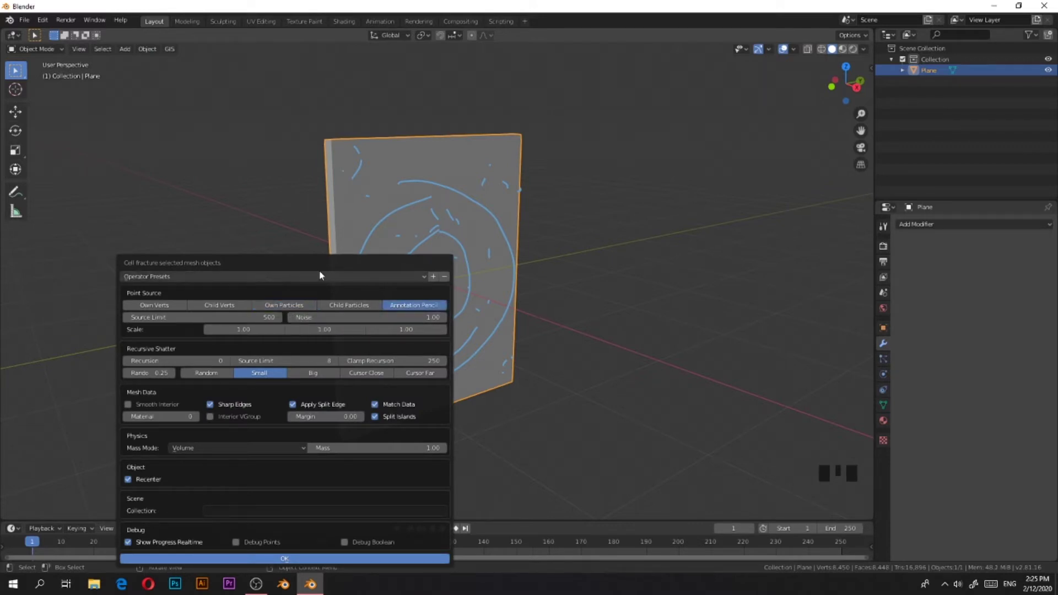
left_click_drag(319, 270, 337, 188)
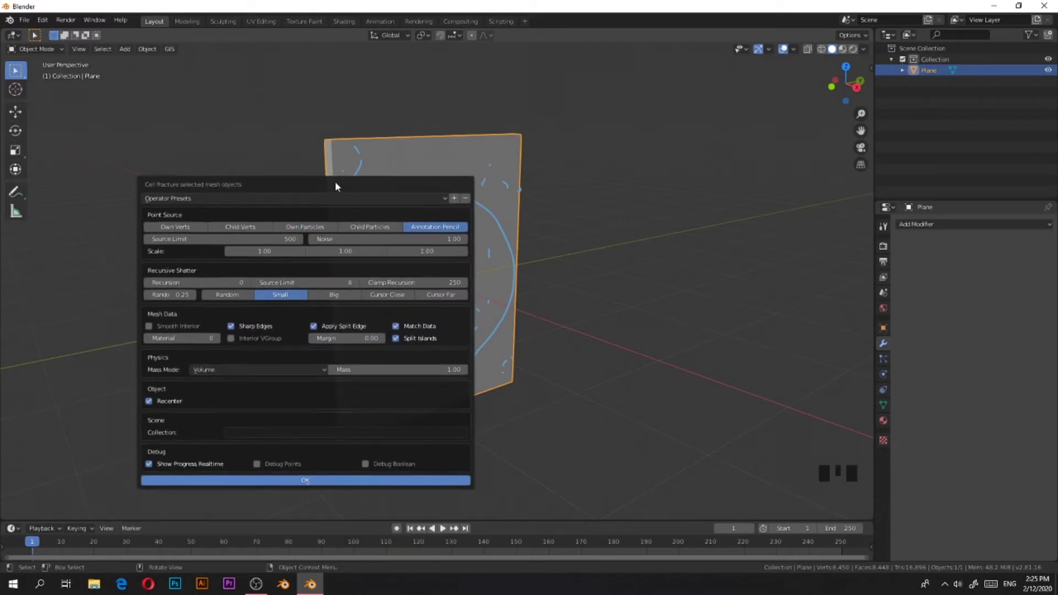
left_click(307, 479)
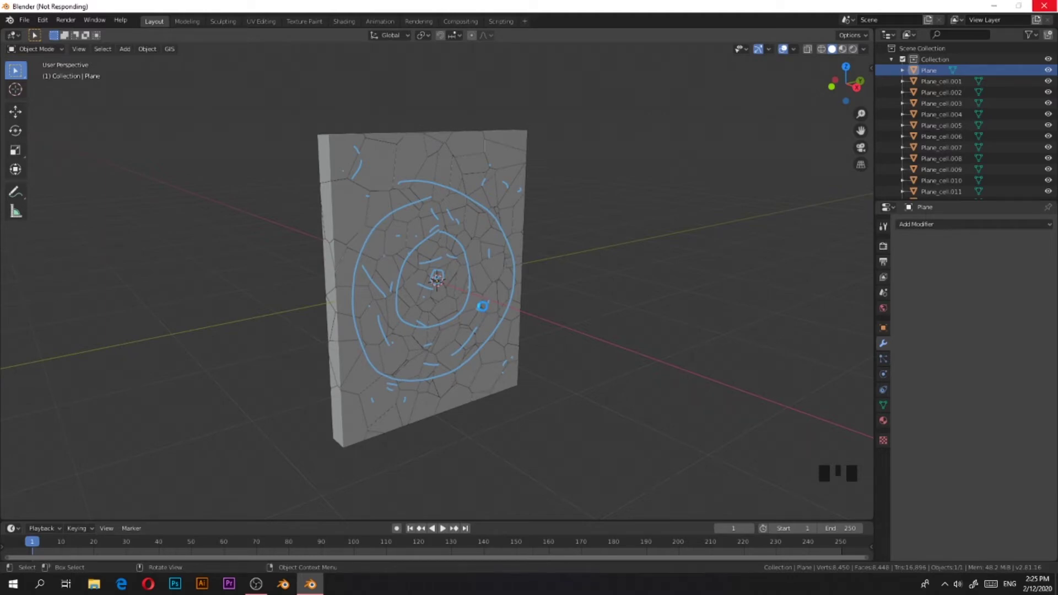
Check the fractured slab from the front and edge-on, and delete the annotation layer holding the guide strokes.
scroll(482, 305, "up", 4)
middle_click_drag(482, 306, 437, 301)
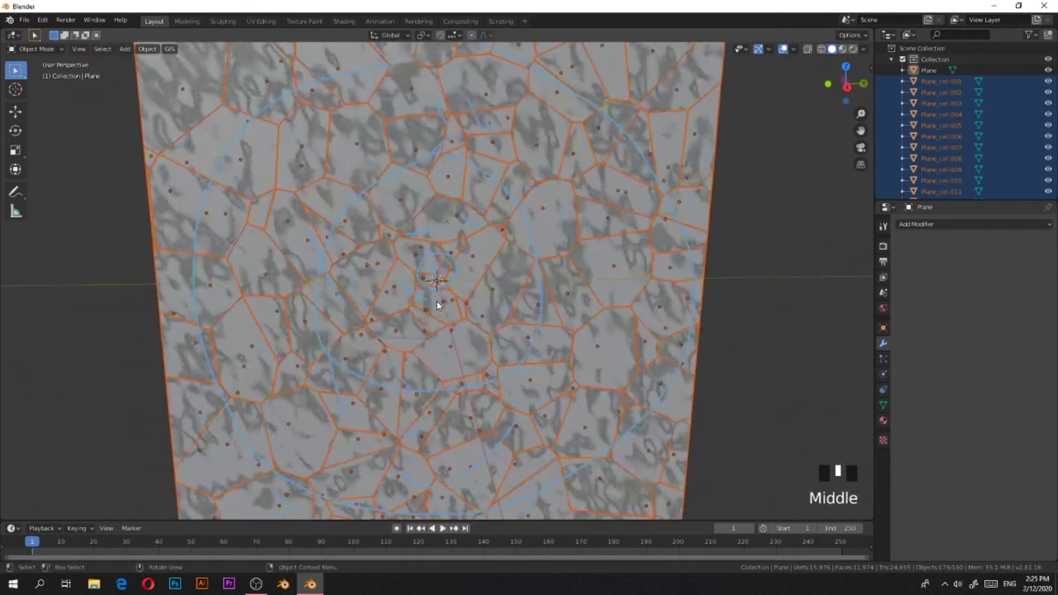
scroll(437, 302, "down", 4)
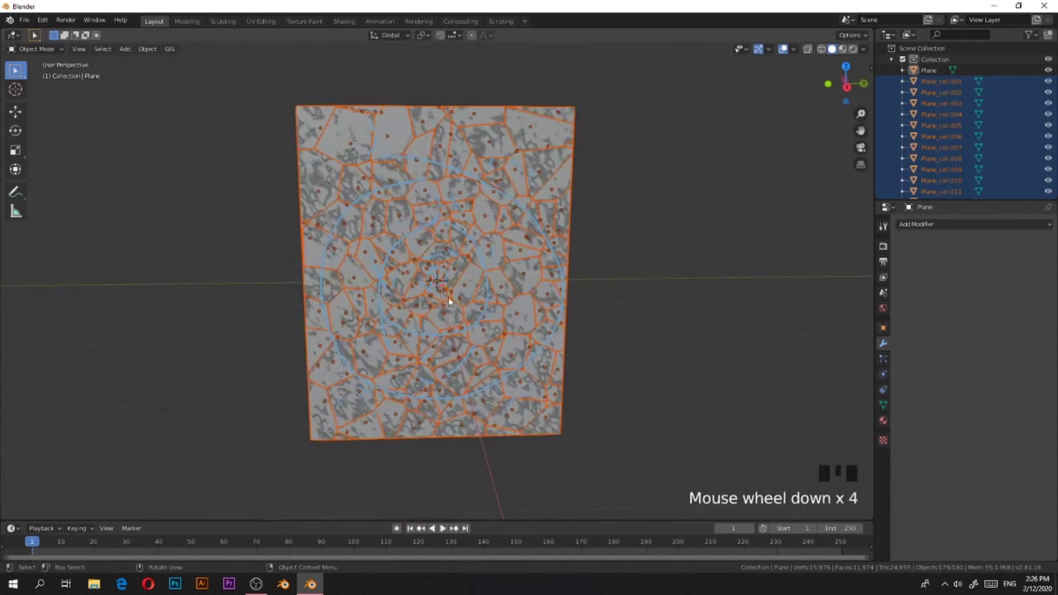
middle_click_drag(347, 306, 579, 338)
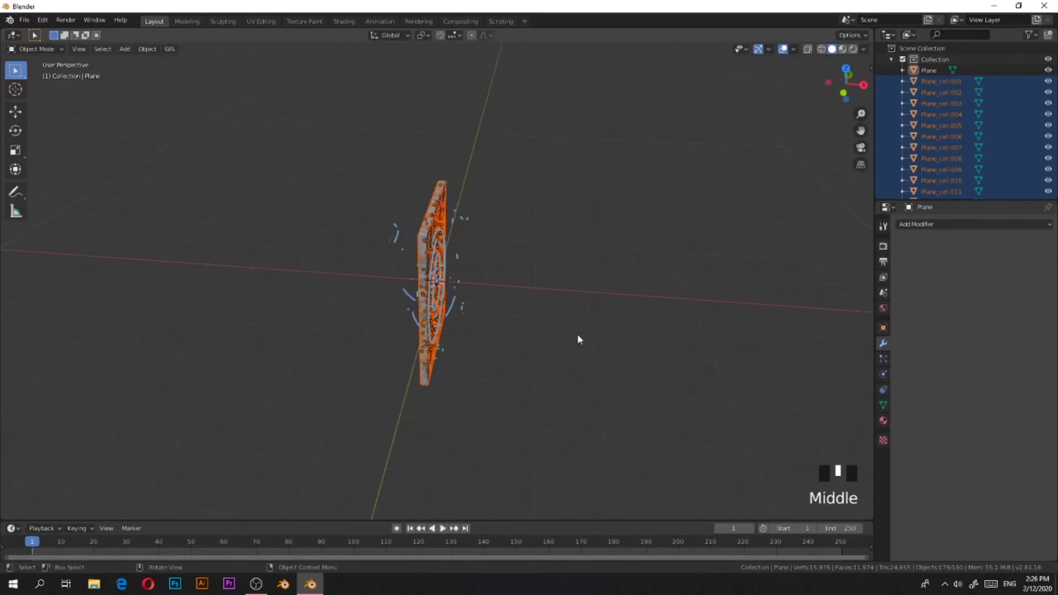
scroll(714, 275, "up", 4)
mouse_move(715, 275)
middle_mouse_down()
mouse_move(742, 255)
mouse_move(634, 259)
middle_mouse_up()
left_click(15, 193)
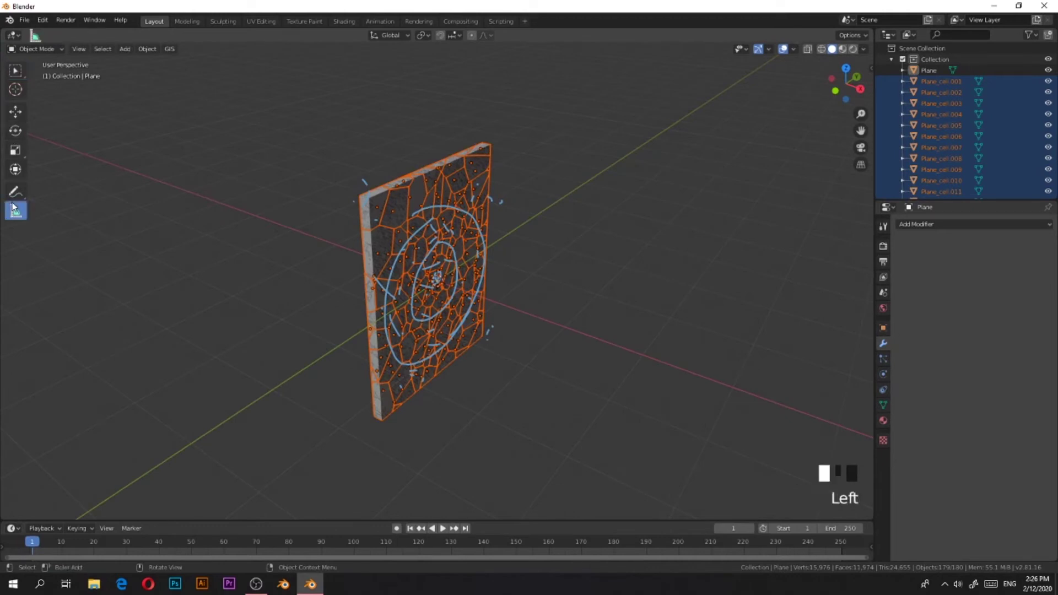
left_click(14, 196)
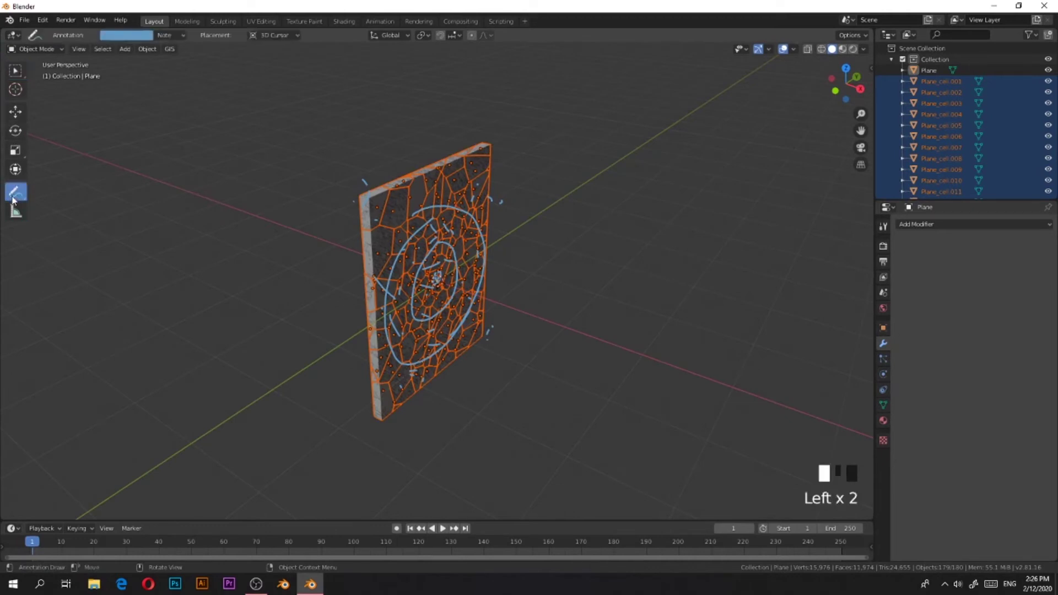
left_click(183, 35)
left_click(238, 78)
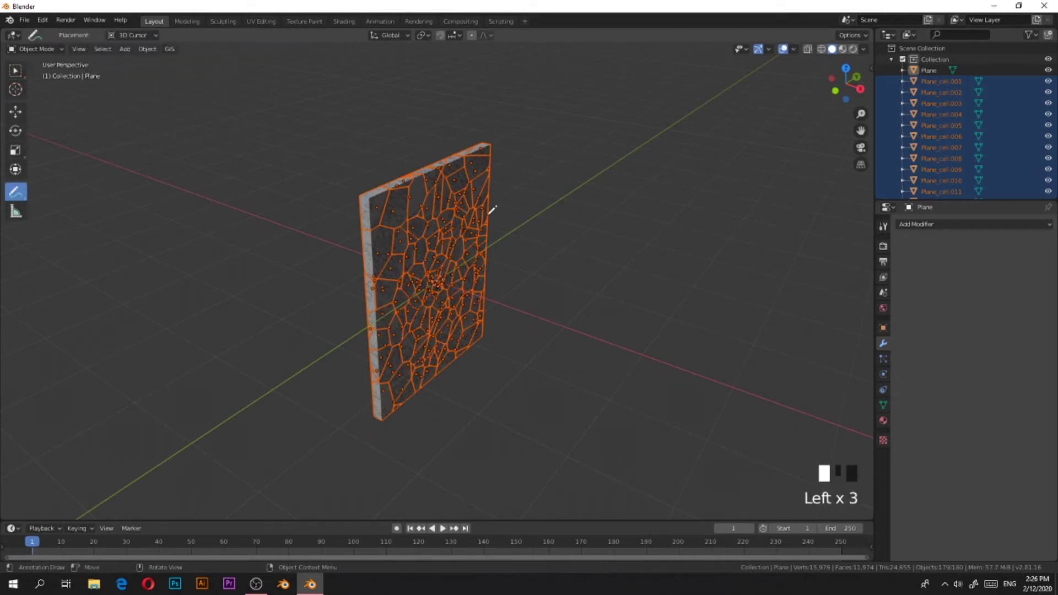
Return to the Select Box tool and delete the original unbroken Plane object, keeping only the fractured cells.
left_click(15, 70)
left_click(884, 71)
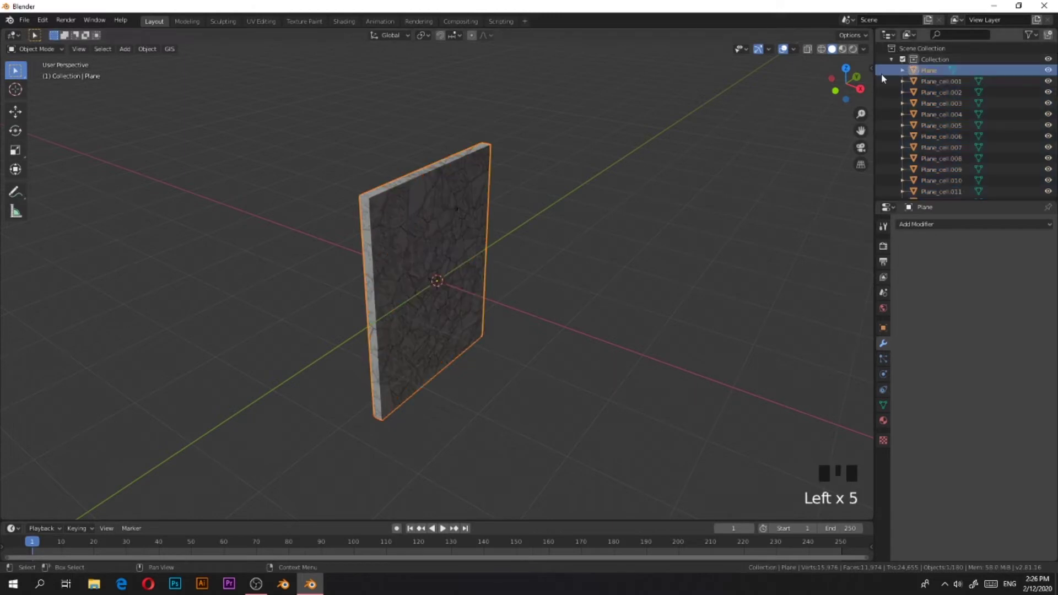
key("x")
left_click(633, 155)
Box-select the slab's fragments, look for a rigid body option to apply to them, and deselect them.
middle_click_drag(656, 205, 586, 230)
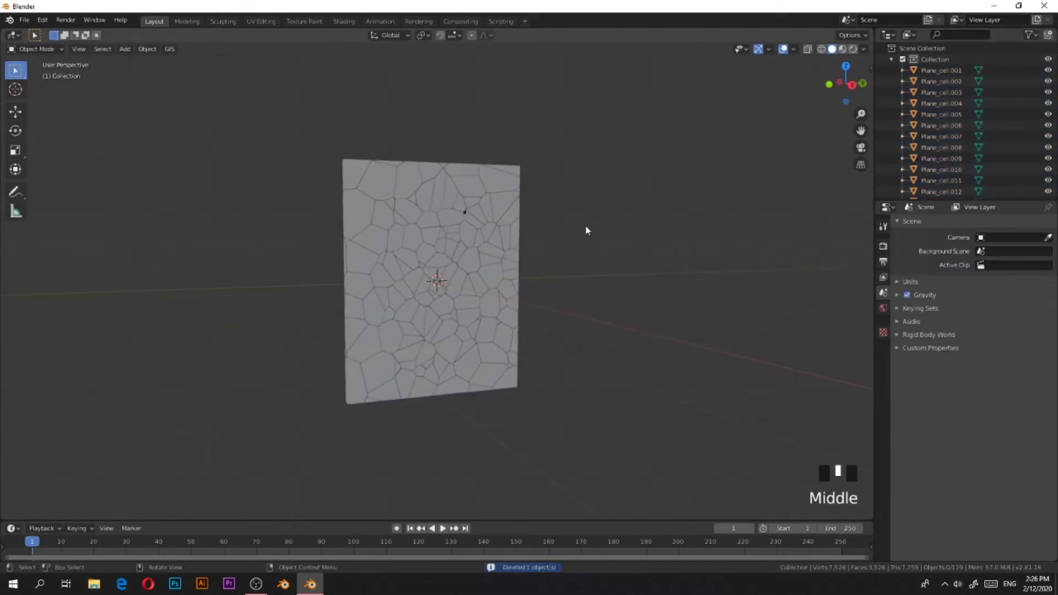
left_click_drag(307, 134, 607, 425)
middle_click_drag(607, 425, 730, 388)
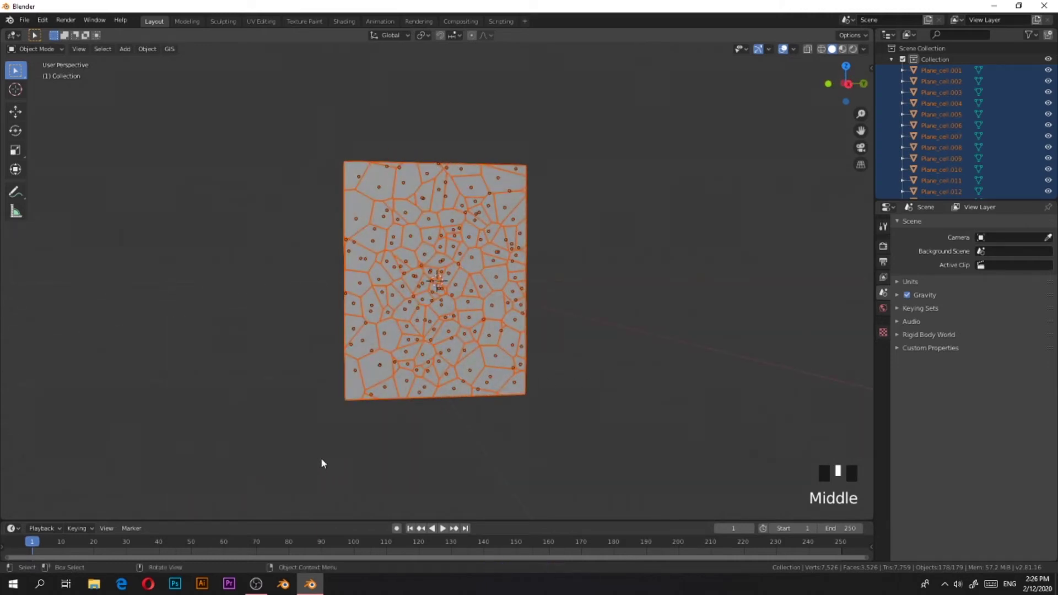
left_click(148, 49)
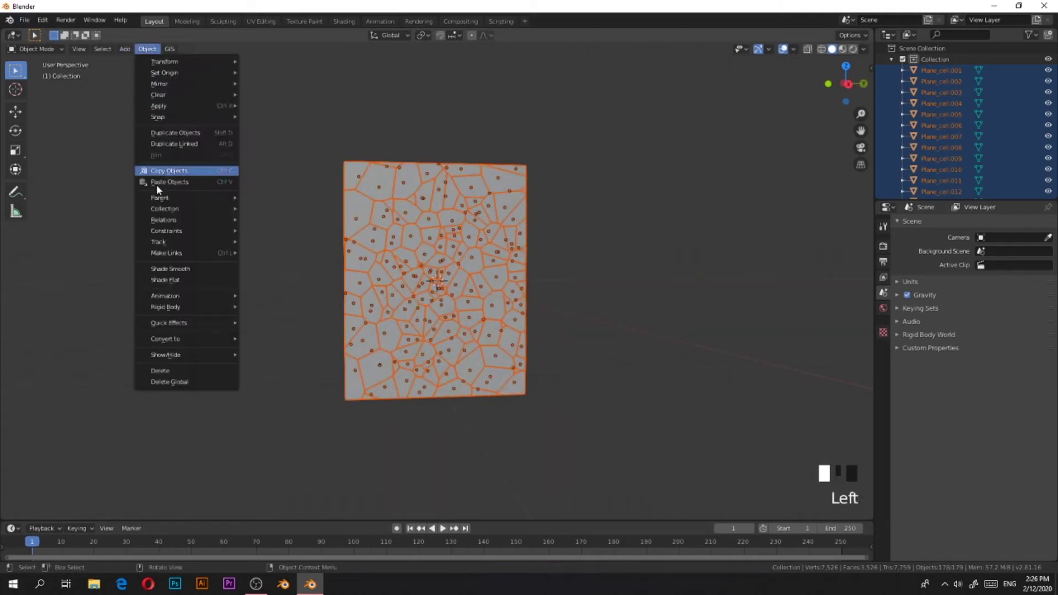
mouse_move(191, 323)
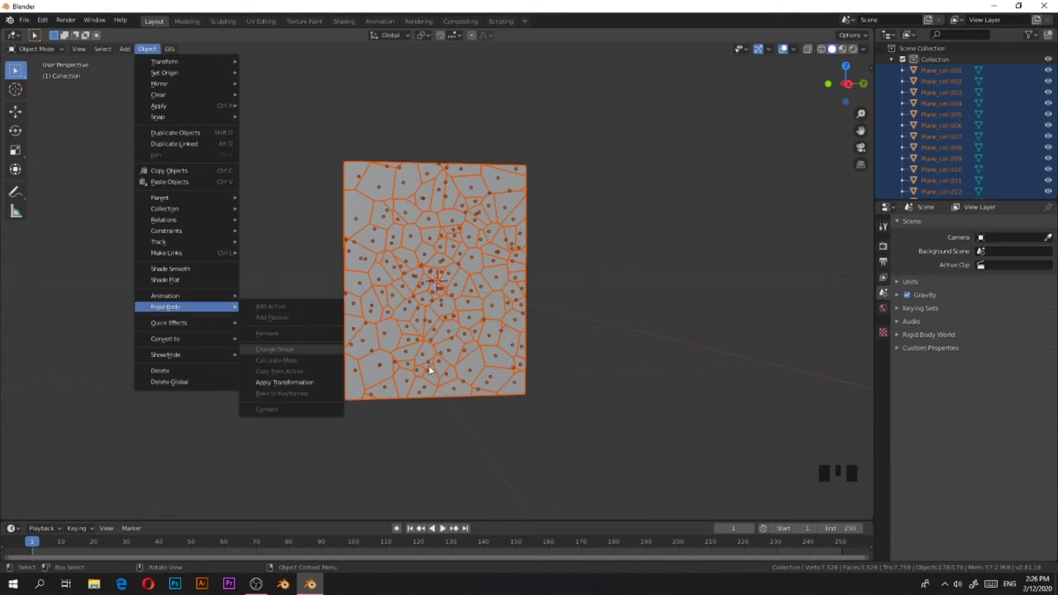
mouse_move(679, 266)
middle_mouse_down()
mouse_move(604, 279)
mouse_move(686, 271)
middle_mouse_up()
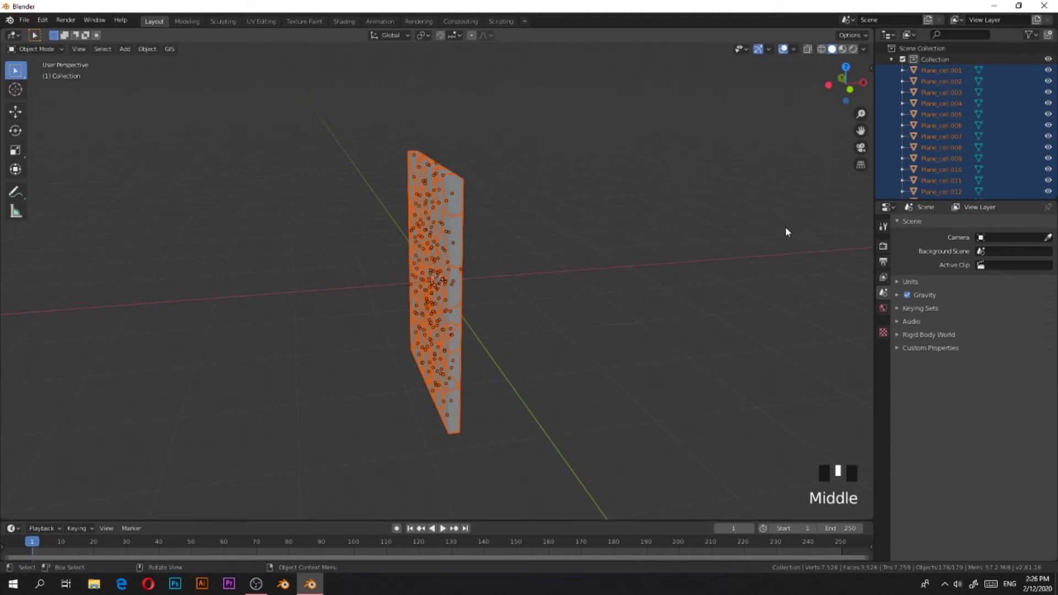
left_click(726, 223)
Box-select the fragments again from a nearly edge-on view of the slab.
scroll(694, 227, "down", 2)
middle_click_drag(672, 229, 515, 249)
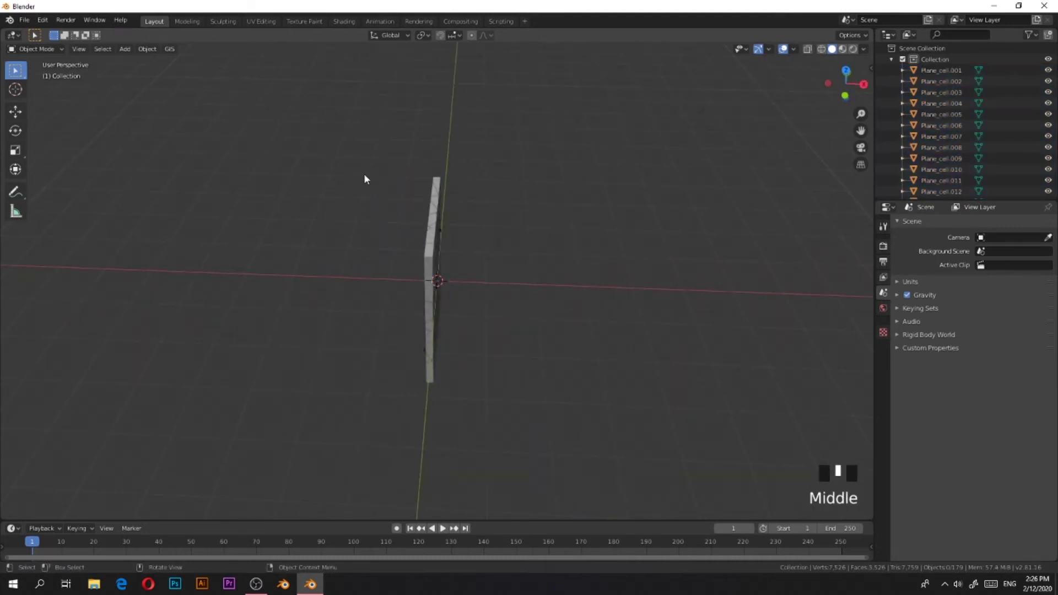
key("b")
left_click_drag(369, 165, 573, 402)
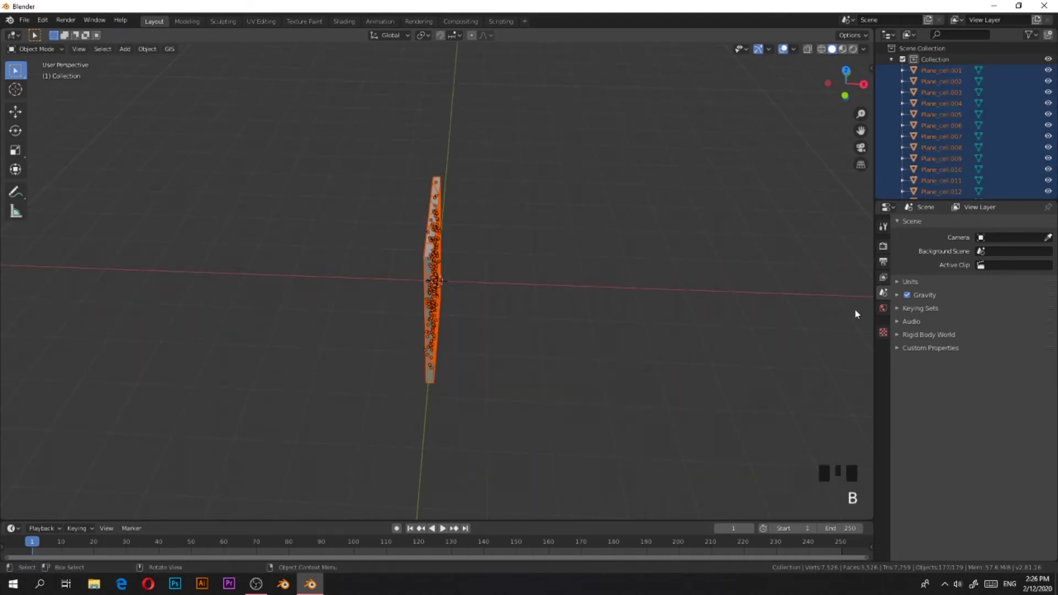
middle_click_drag(856, 314, 753, 281)
Select the fragments from Plane_cell.001 through Plane_cell.202 and add Plane_cell as the active object.
left_click(941, 70)
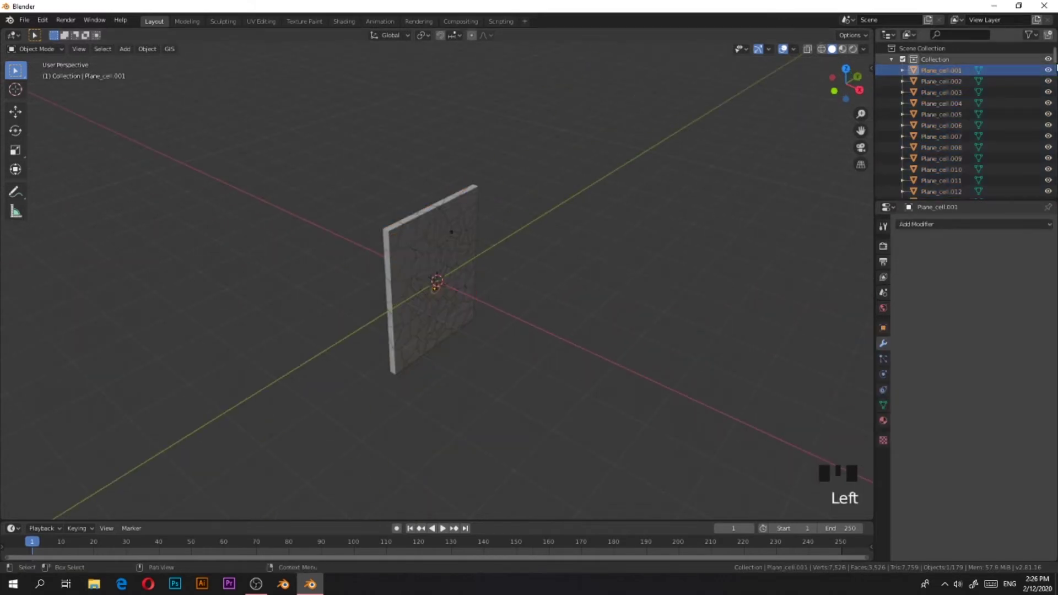
left_click_drag(1054, 66, 1055, 190)
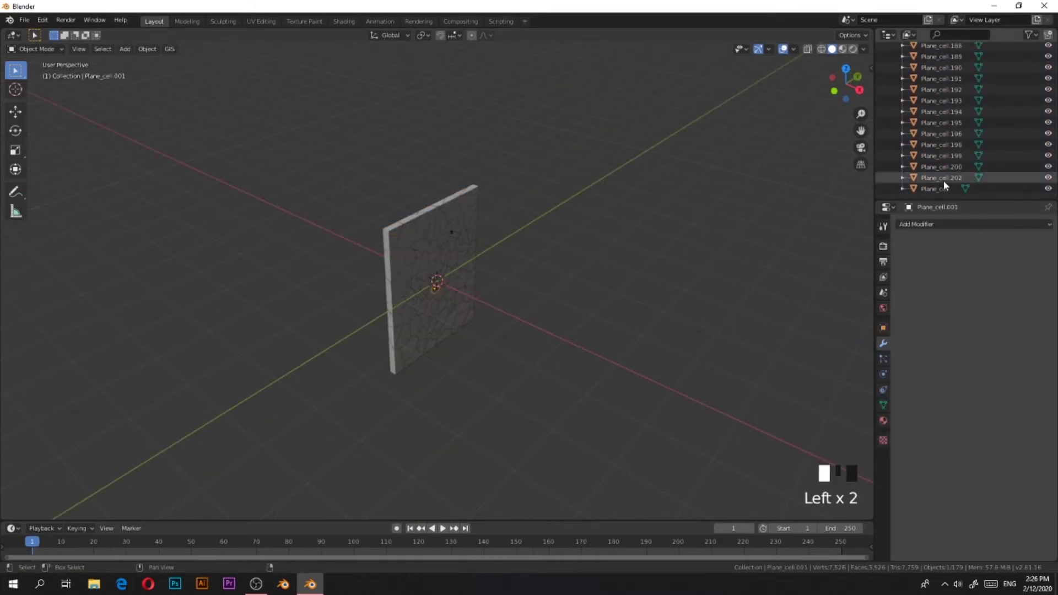
left_click(943, 180, "shift")
scroll(578, 256, "up", 3)
middle_click_drag(550, 283, 492, 248)
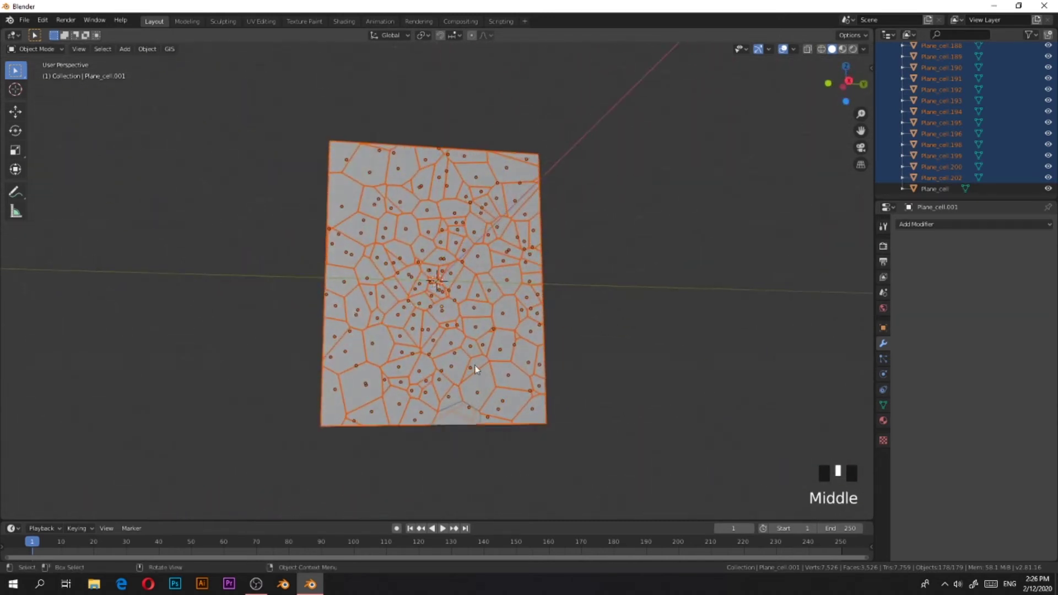
left_click(452, 425, "shift")
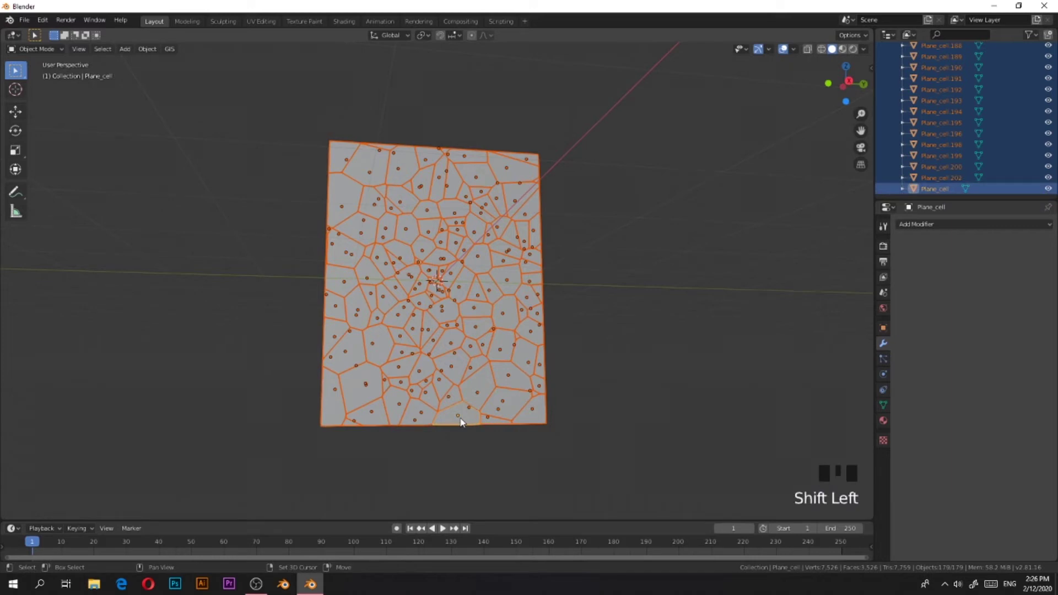
Enable Rigid Body physics on the active fragment Plane_cell, keeping its type as Active.
middle_click_drag(361, 204, 424, 236)
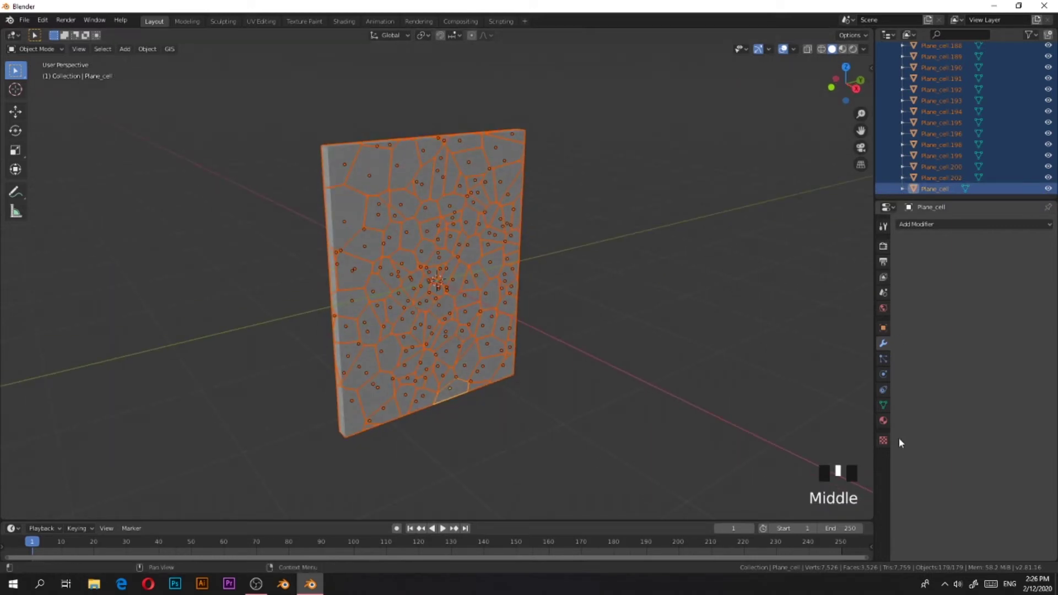
left_click(926, 222)
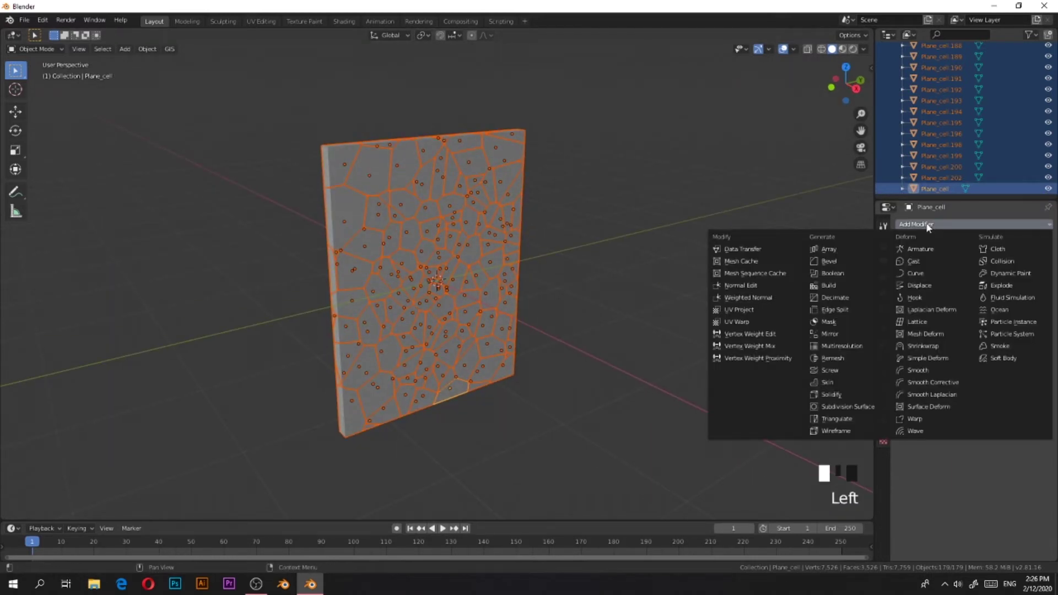
left_click(925, 223)
left_click(883, 374)
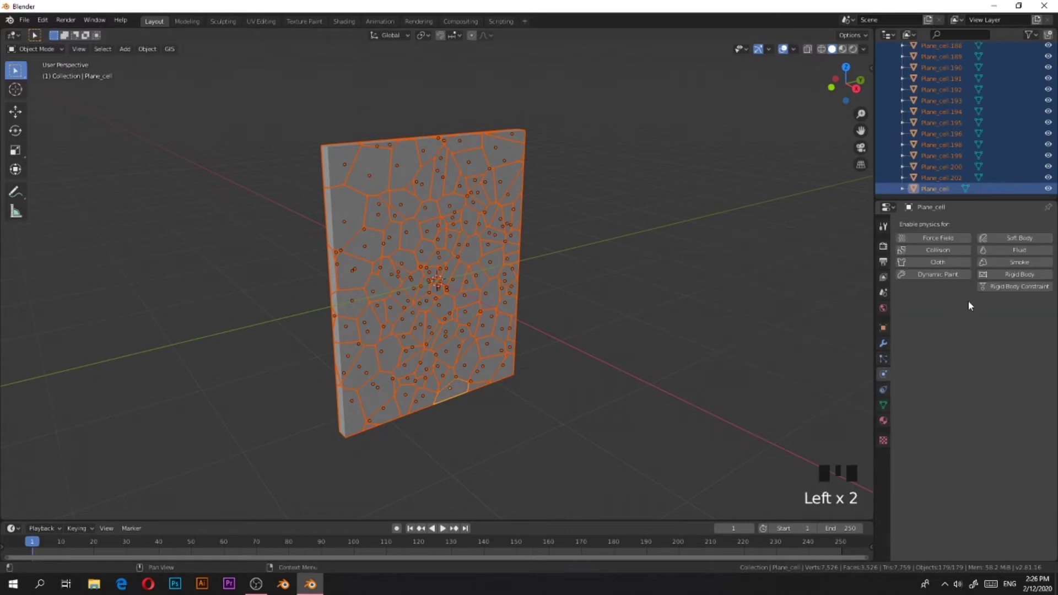
left_click(1018, 274)
left_click(994, 320)
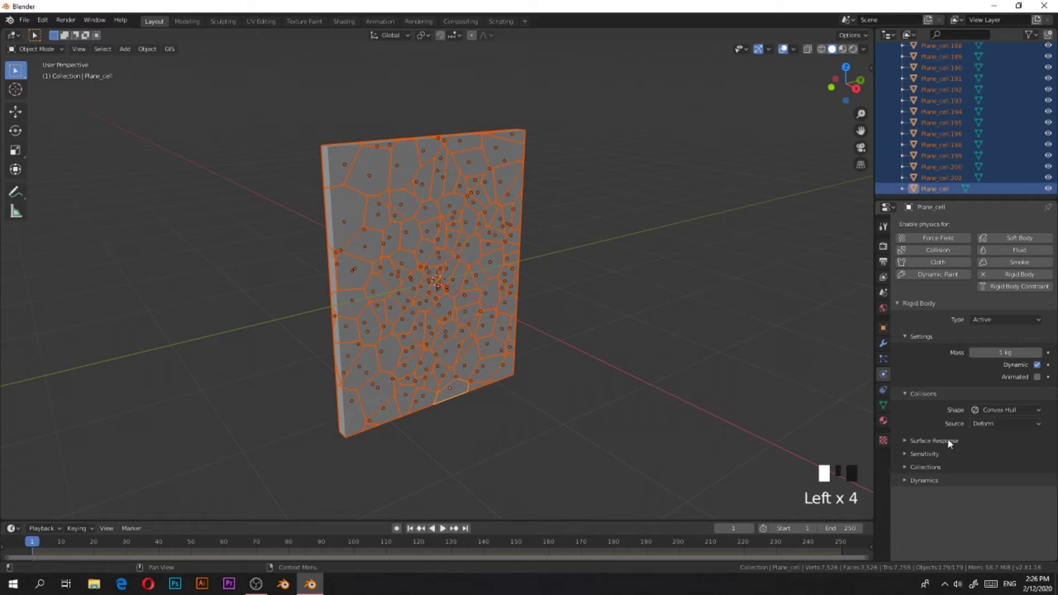
Turn on Deactivation and Start Deactivated in the rigid body dynamics of the active fragment.
left_click(916, 480)
scroll(980, 478, "down", 2)
left_click(915, 526)
left_click(906, 525)
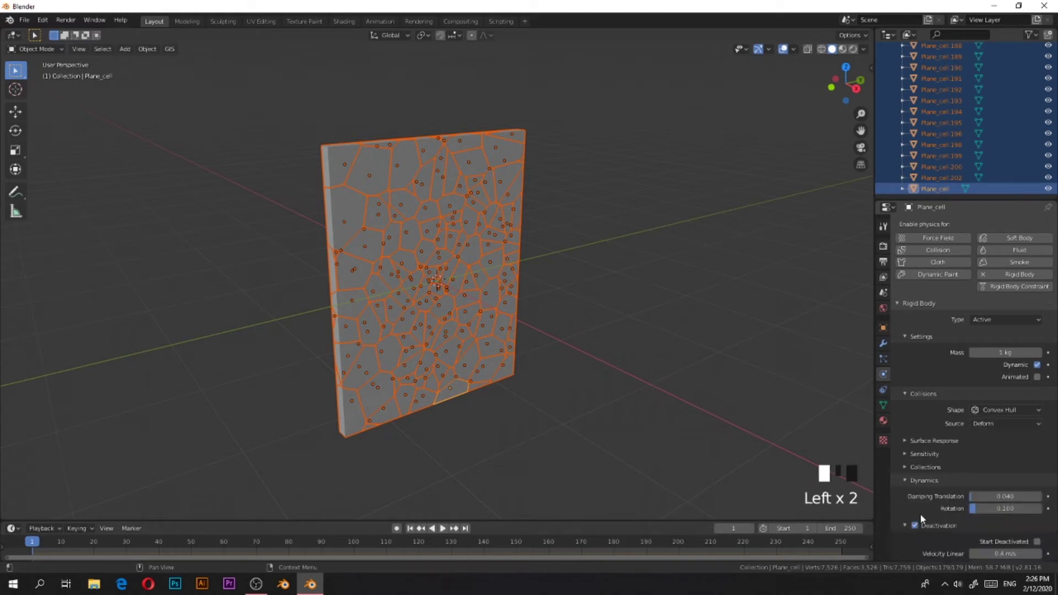
scroll(1020, 505, "down", 4)
left_click(1036, 528)
Move all fragments up along Z in the right view until the slab's base stands near grid level, and deselect them.
scroll(597, 283, "down", 4)
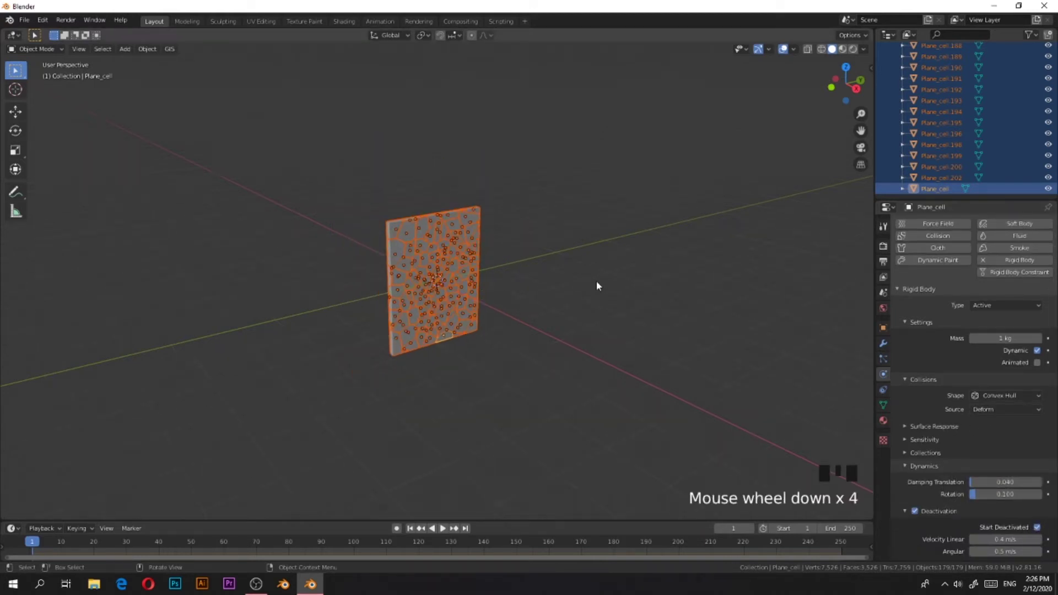
middle_click_drag(597, 283, 673, 273)
left_click(15, 112)
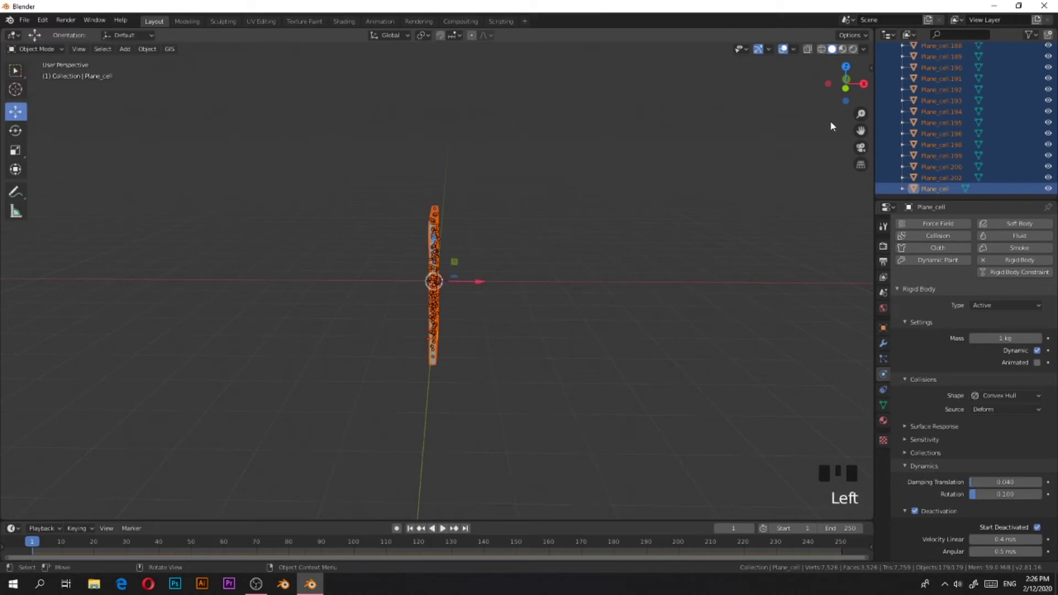
left_click(863, 83)
left_click_drag(445, 262, 456, 431)
middle_click_drag(410, 429, 484, 436)
scroll(466, 418, "down", 7)
left_click(466, 416)
Add a floor plane under the slab, scale it by 5 and stretch it further along the X axis.
scroll(464, 416, "down", 5)
scroll(469, 418, "up", 5)
key("shift+a")
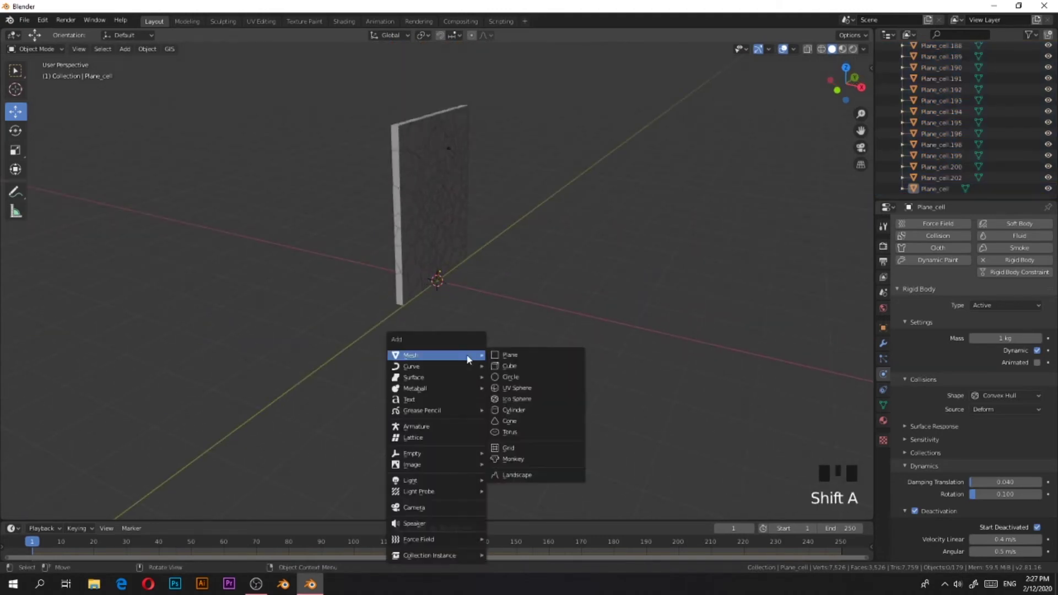
left_click(503, 356)
key("s")
key("5")
key("Return")
key("s")
key("x")
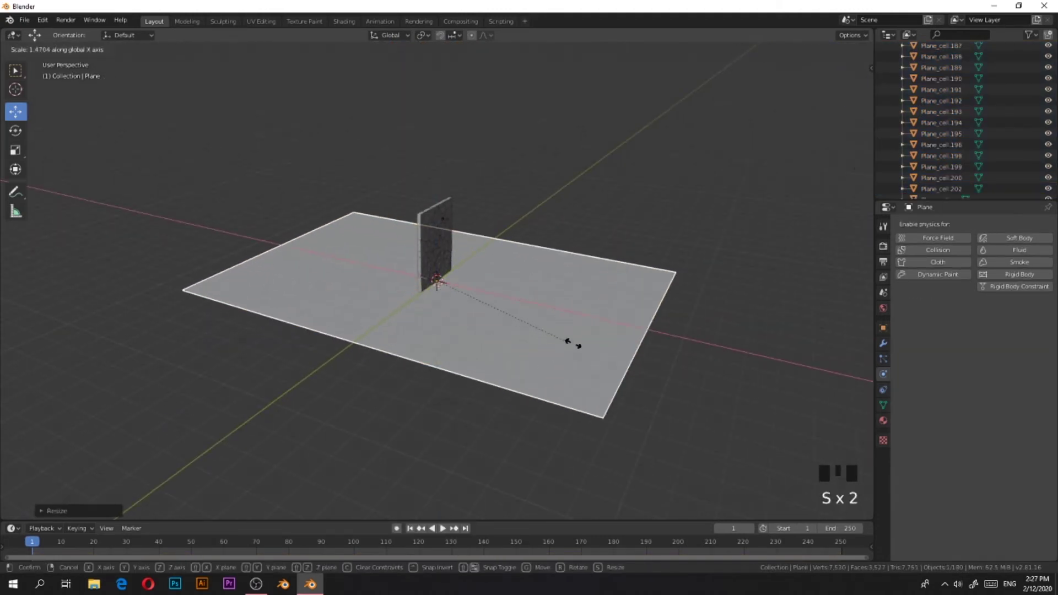
left_click(666, 380)
Select the floor plane beneath the slab and enable Rigid Body physics for it.
middle_click_drag(665, 380, 595, 342)
scroll(654, 238, "up", 3)
scroll(655, 238, "up", 1)
left_click(672, 208)
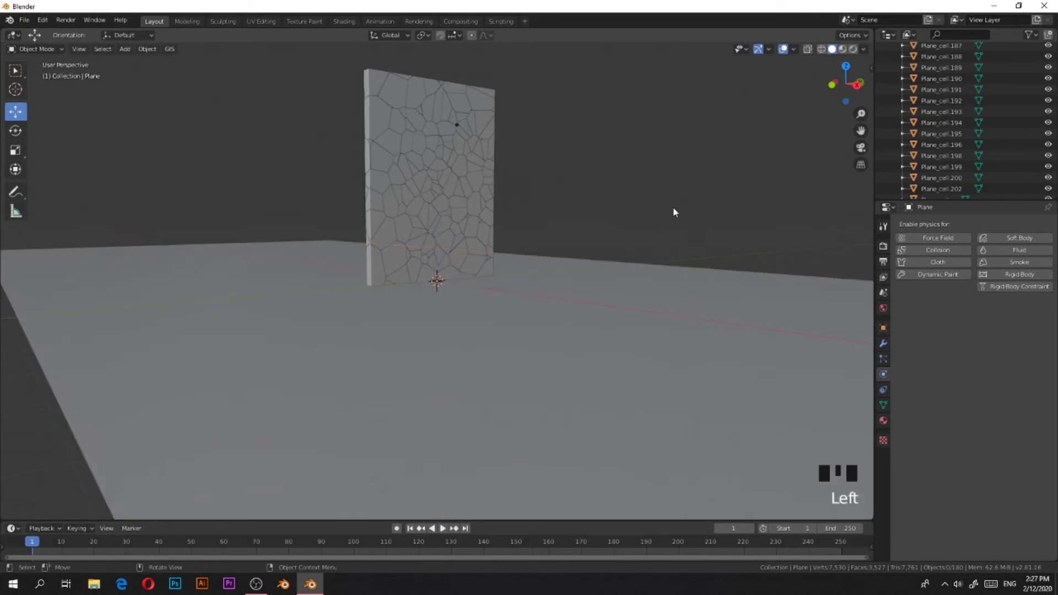
middle_click_drag(672, 208, 614, 309)
left_click(615, 311)
left_click(1012, 276)
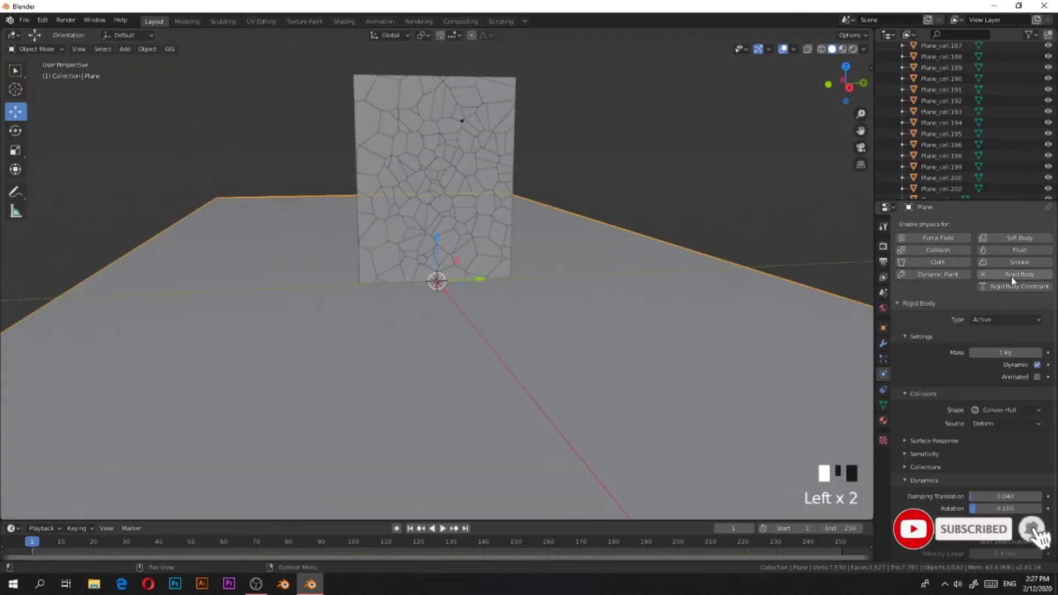
Set the floor plane's rigid body type to Passive, test the playback briefly, return to frame 1 and deselect everything.
left_click(1010, 321)
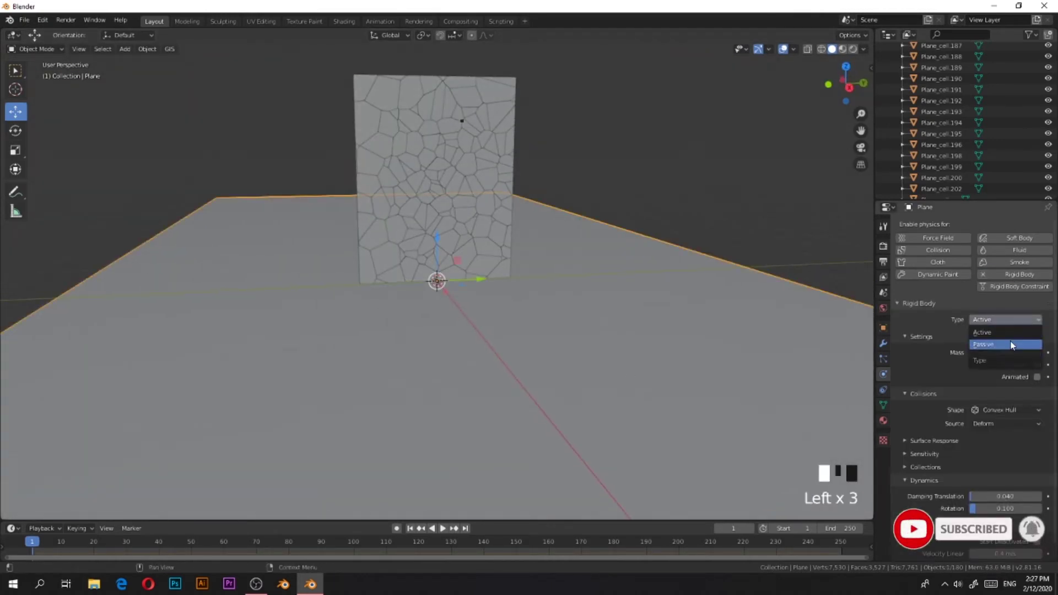
left_click(1010, 345)
scroll(585, 236, "down", 5)
middle_click_drag(585, 236, 494, 429)
scroll(494, 429, "up", 1)
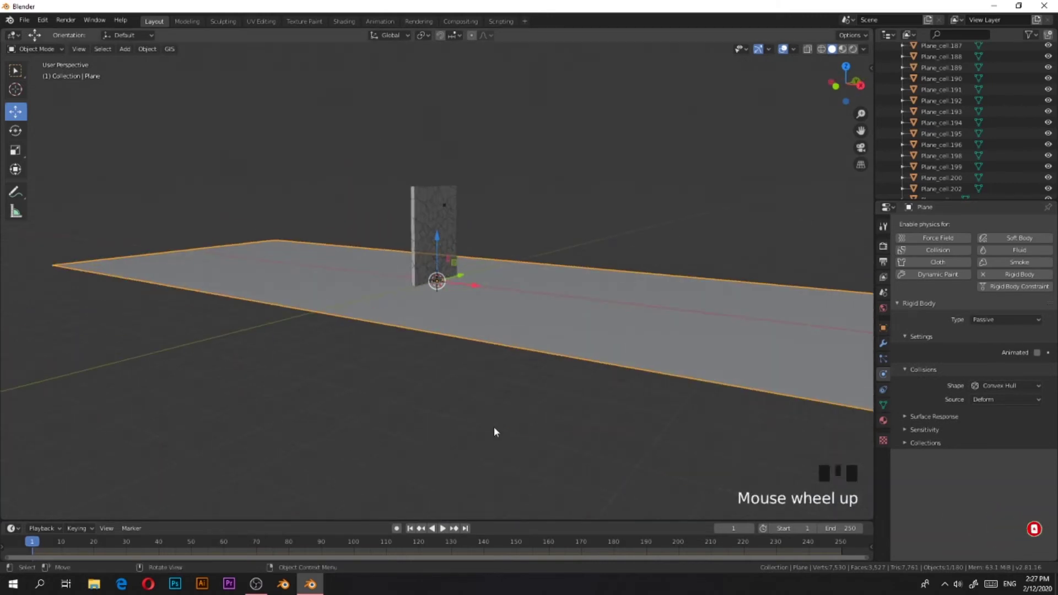
scroll(493, 432, "up", 3)
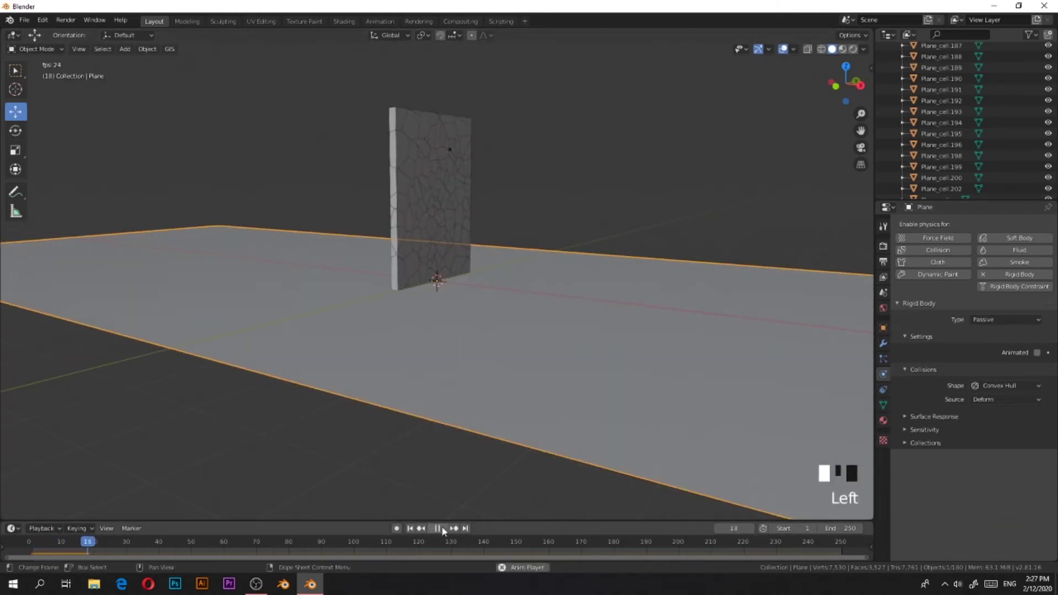
left_click(410, 528)
left_click(604, 181)
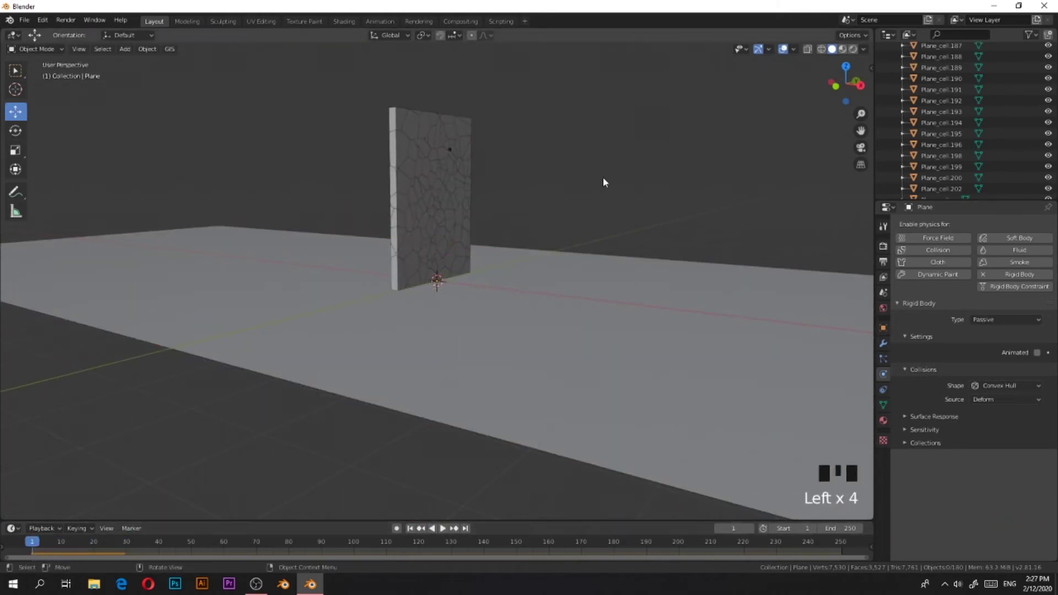
Add an ico sphere at the slab and raise it along Z to about the slab's mid-height.
scroll(564, 266, "down", 4)
key("shift+a")
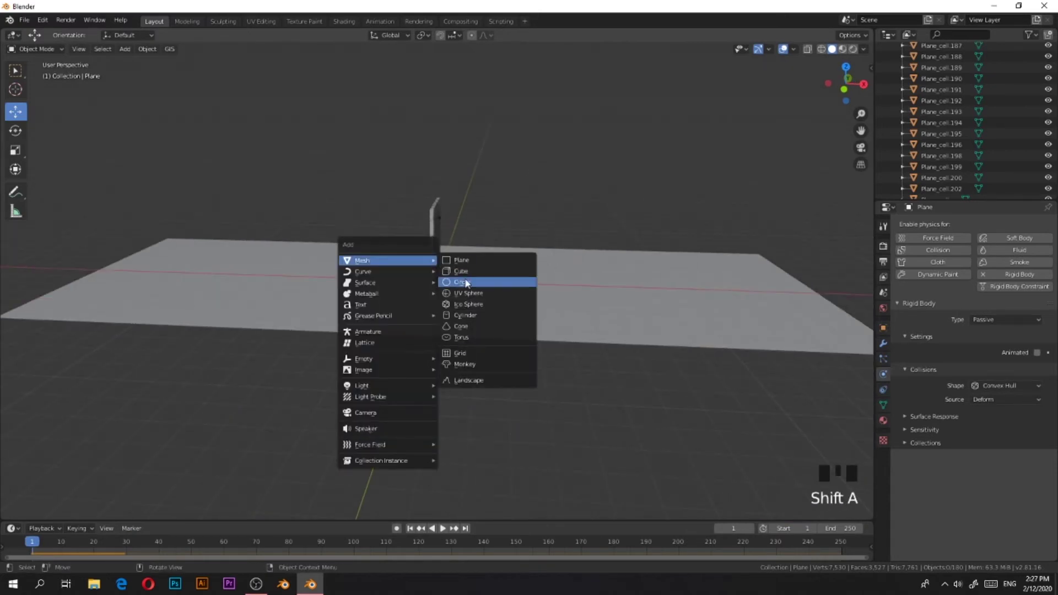
left_click(472, 308)
scroll(437, 253, "up", 2)
left_click_drag(437, 248, 435, 209)
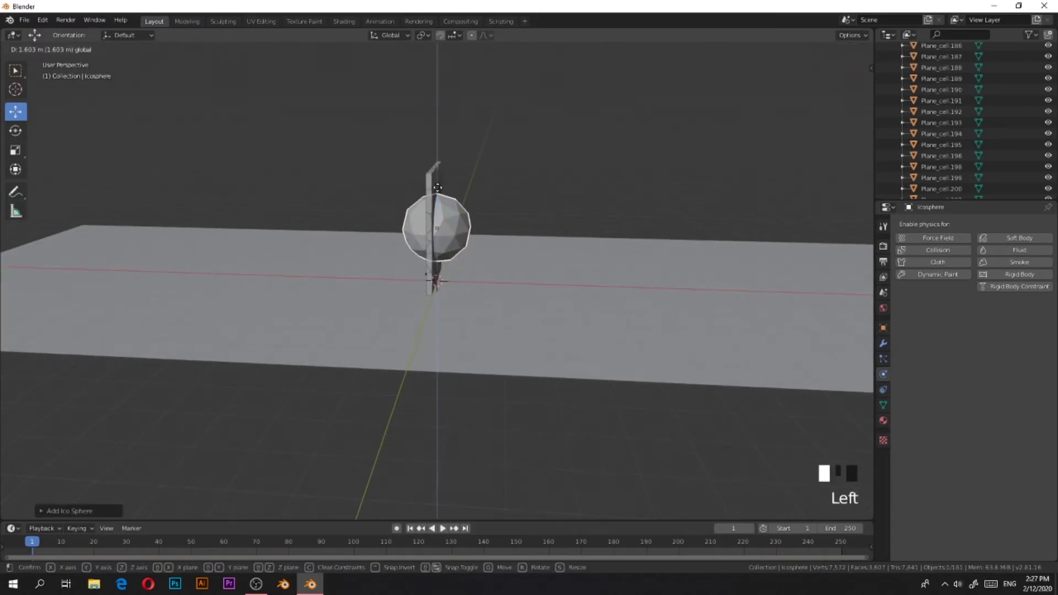
middle_click_drag(435, 209, 477, 204)
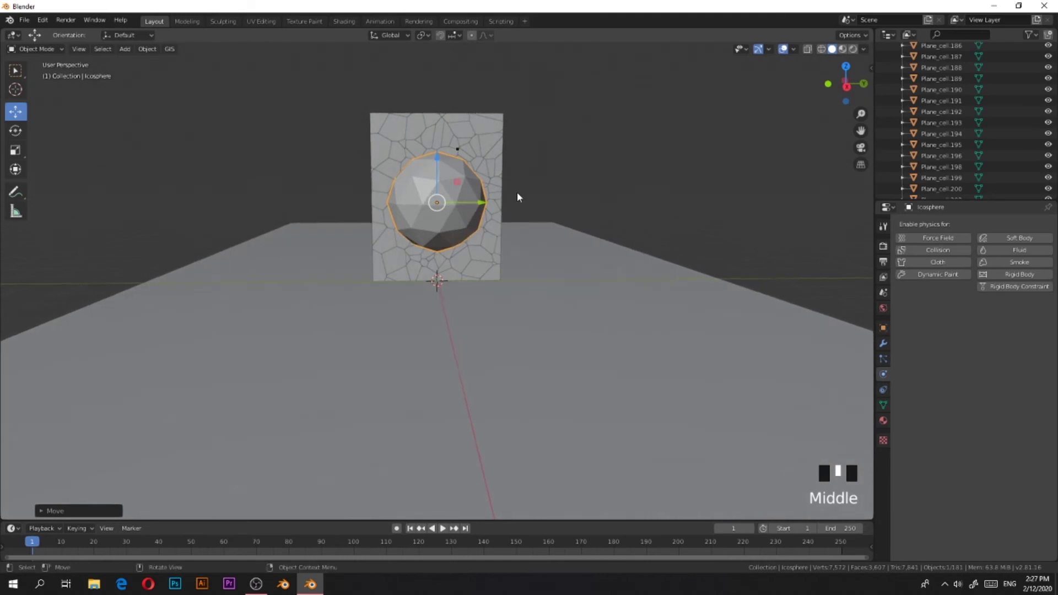
Scale the ico sphere to about 0.7 and move it along negative X, well clear of the slab.
key("s")
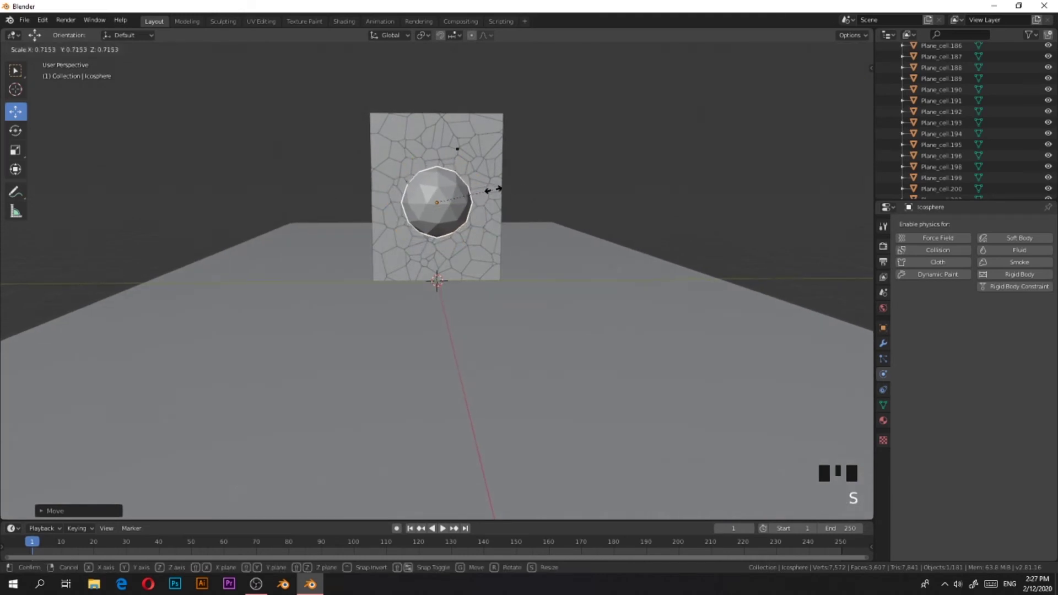
left_click(486, 189)
middle_click_drag(486, 190, 596, 232)
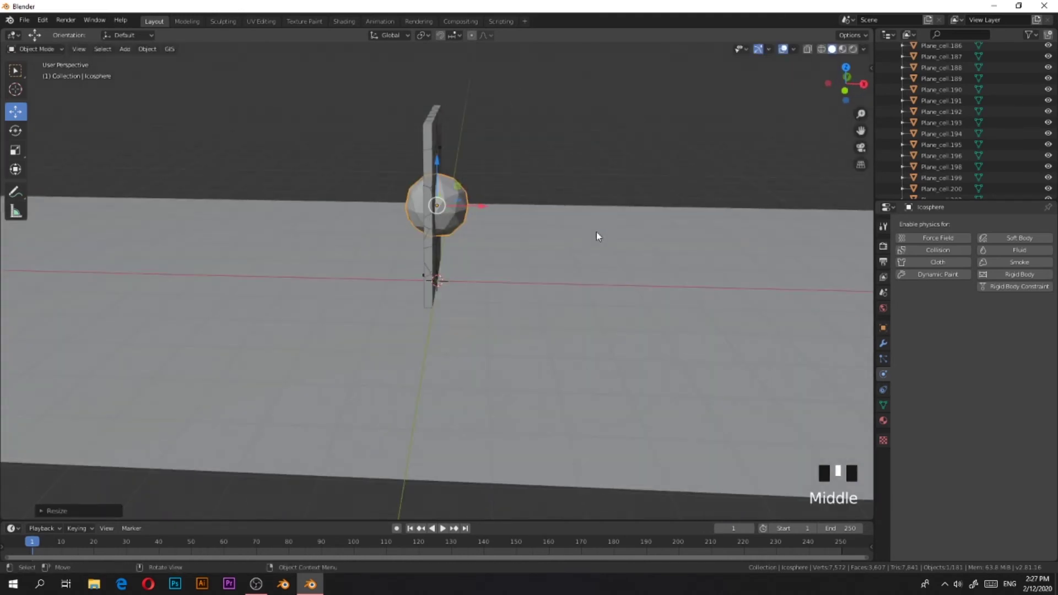
scroll(596, 232, "down", 3)
left_click_drag(473, 236, 358, 246)
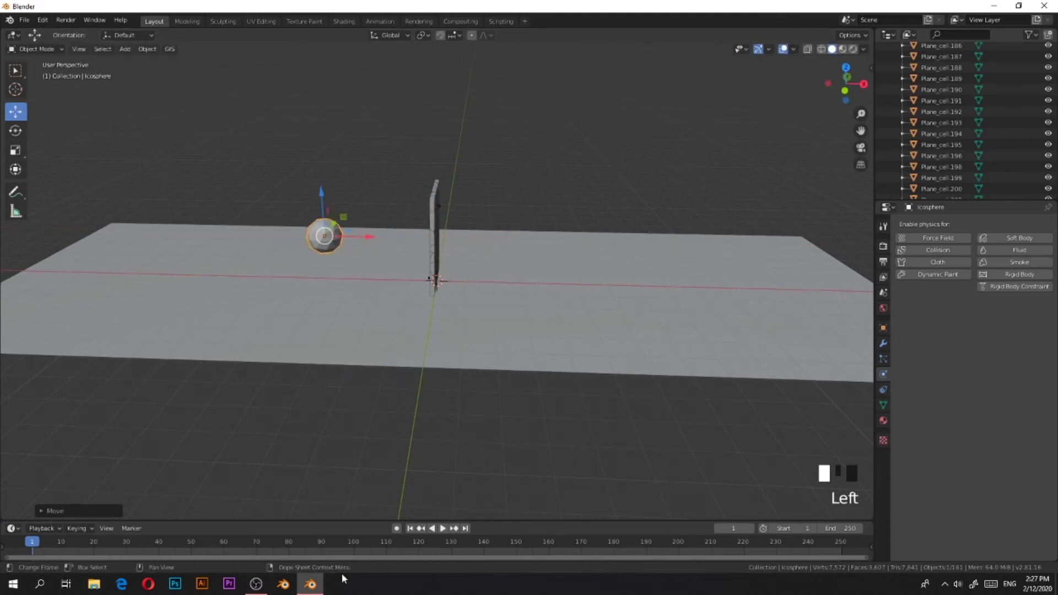
Enable Rigid Body physics for the ico sphere and turn on Animated.
left_click(1020, 274)
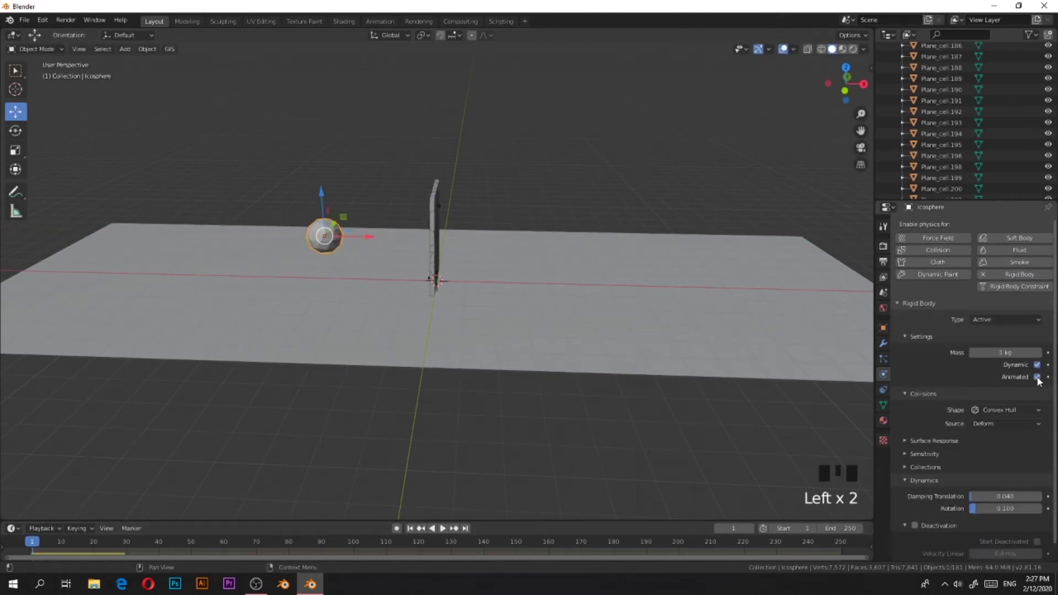
scroll(970, 434, "down", 2)
scroll(971, 436, "up", 2)
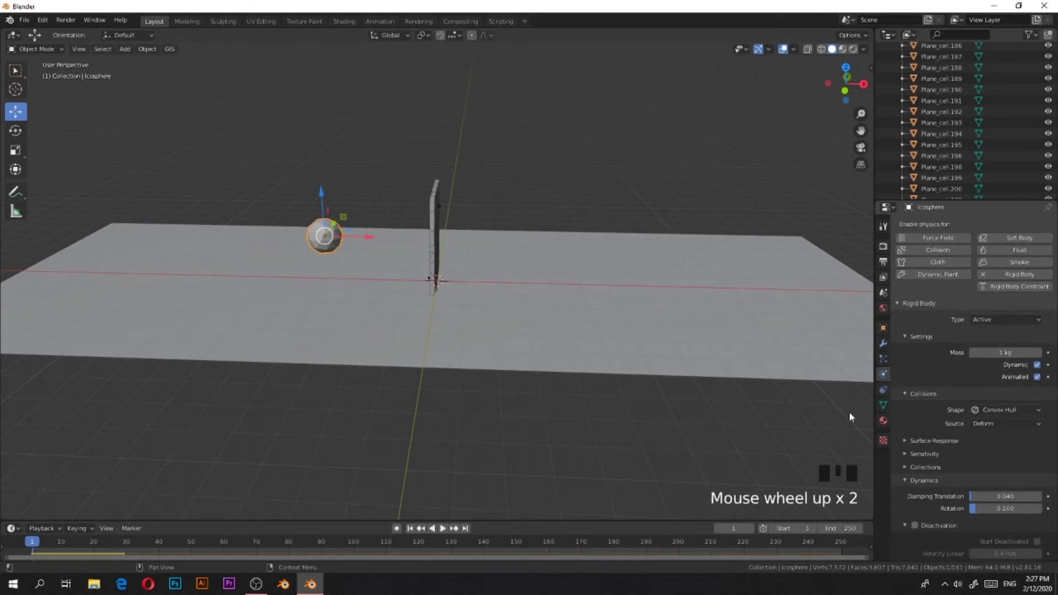
Auto-key the sphere from frame 1 to frame 40, moving it along X through the slab, and play the animation from the start.
left_click(396, 528)
left_click(357, 237)
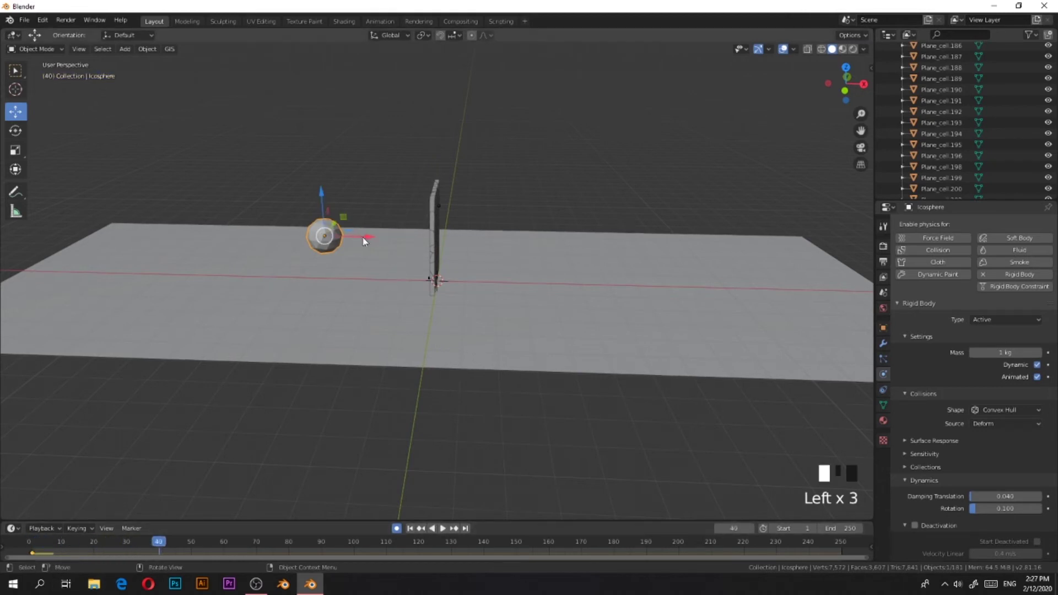
left_click_drag(364, 241, 513, 244)
left_click(411, 529)
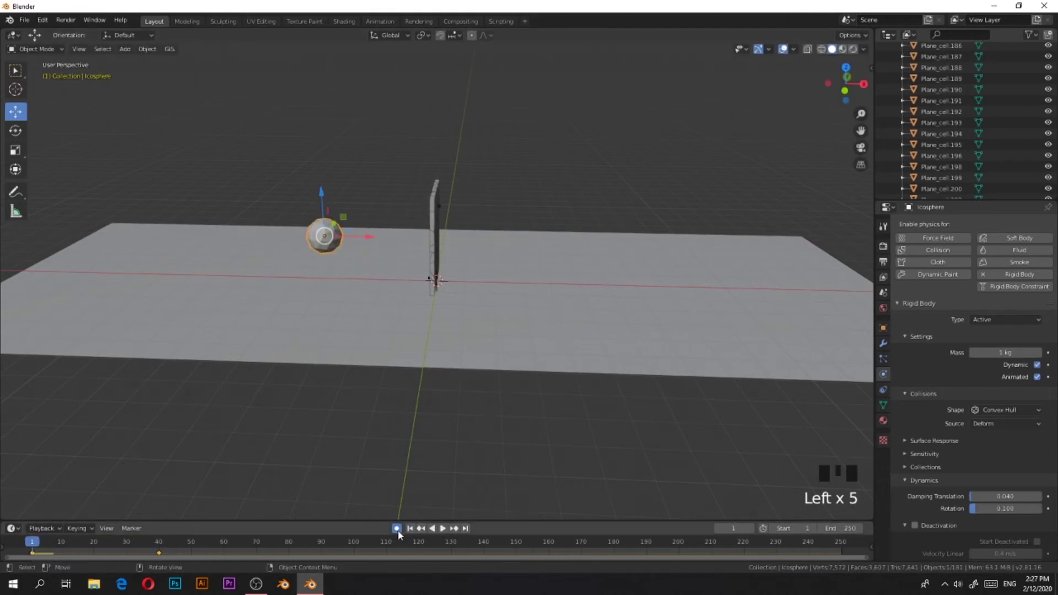
left_click(443, 528)
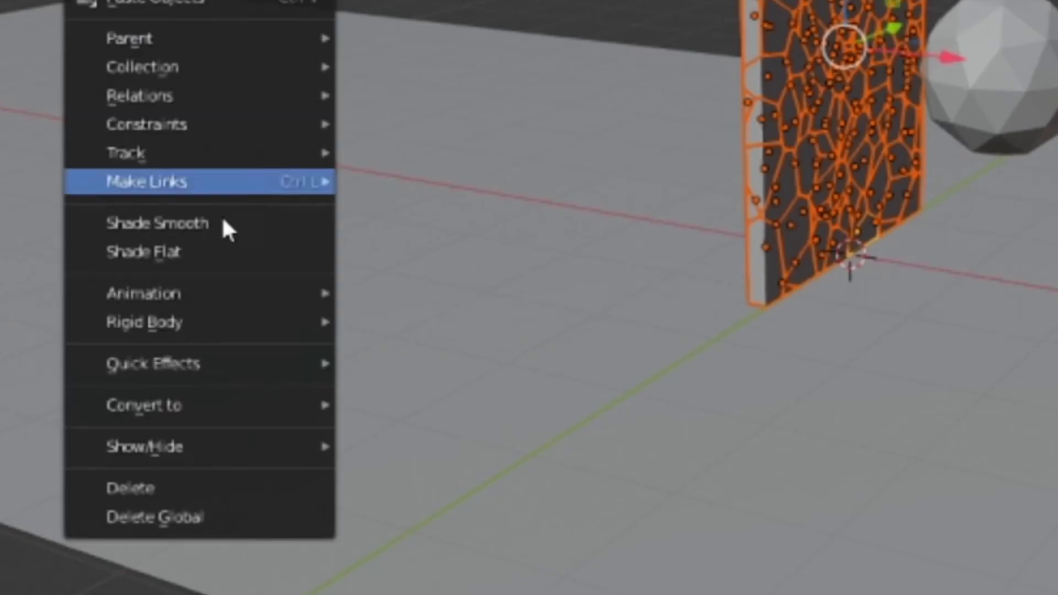
Copy the active fragment's rigid body settings to all selected fragments, play the simulation and return to frame 1.
mouse_move(225, 308)
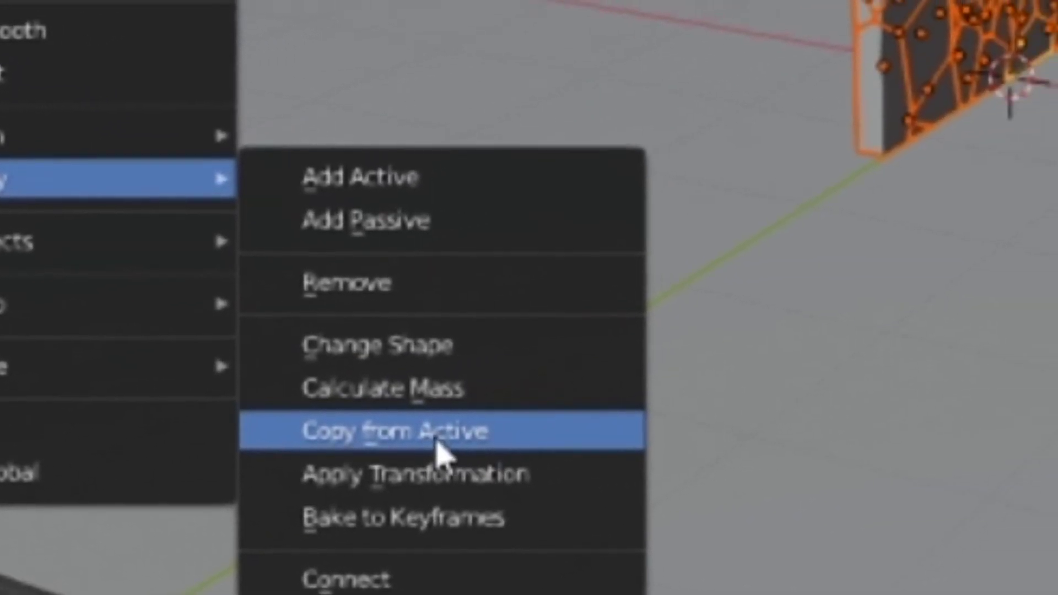
left_click(334, 463)
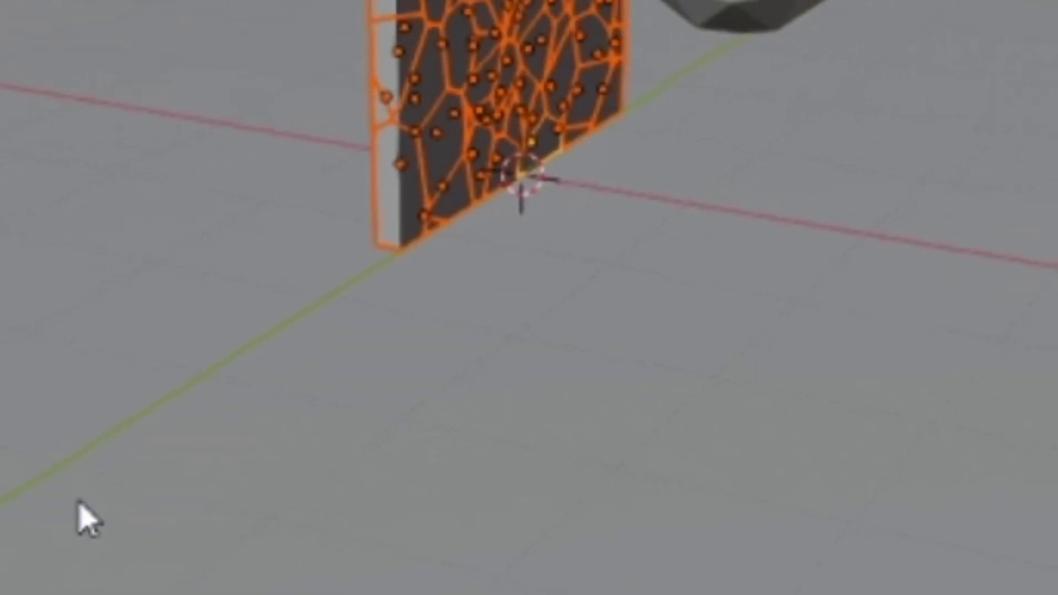
left_click(408, 533)
left_click(442, 533)
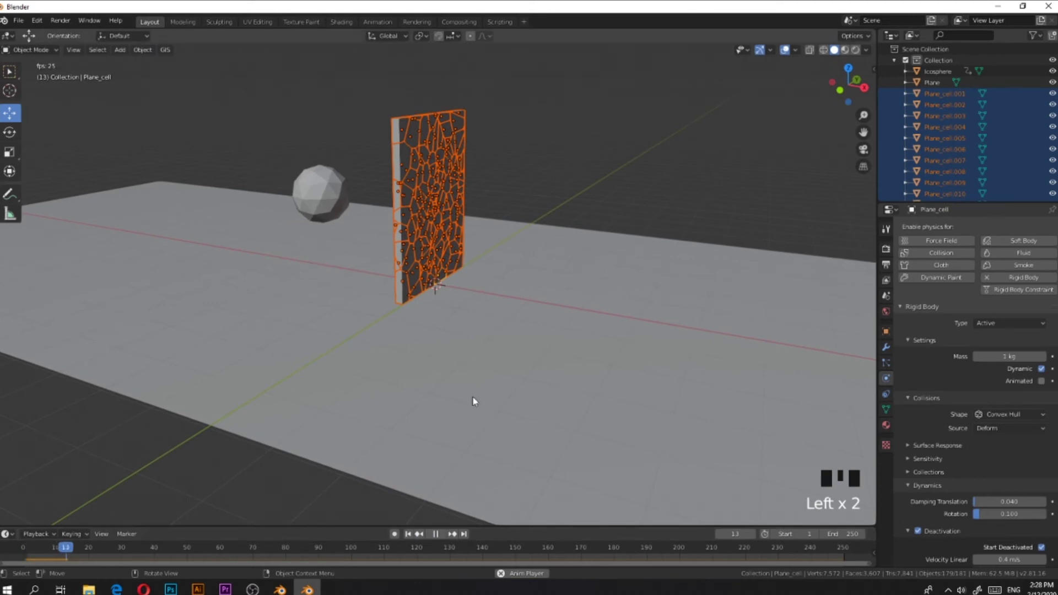
middle_click_drag(473, 401, 482, 332)
left_click(435, 533)
left_click(408, 533)
Select the floor plane and scale it up to give the falling fragments more ground.
scroll(441, 363, "down", 5)
left_click(483, 332)
key("s")
left_click(584, 127)
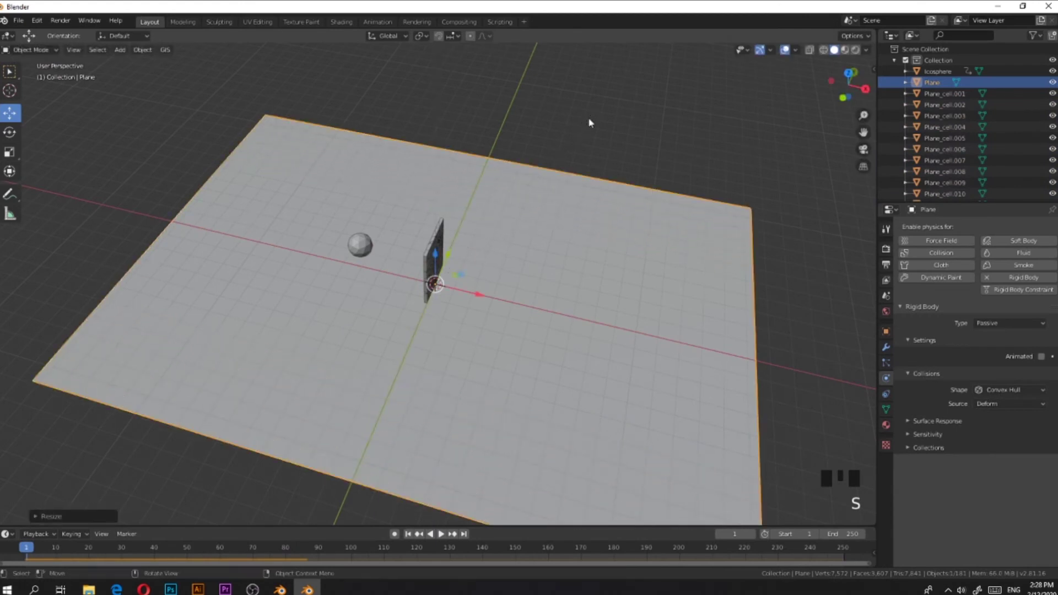
Play the simulation from frame 1 to check how the sphere breaks the slab on the enlarged floor, and rewind it.
middle_click_drag(588, 123, 609, 169)
left_click(441, 534)
middle_click_drag(476, 454, 448, 480)
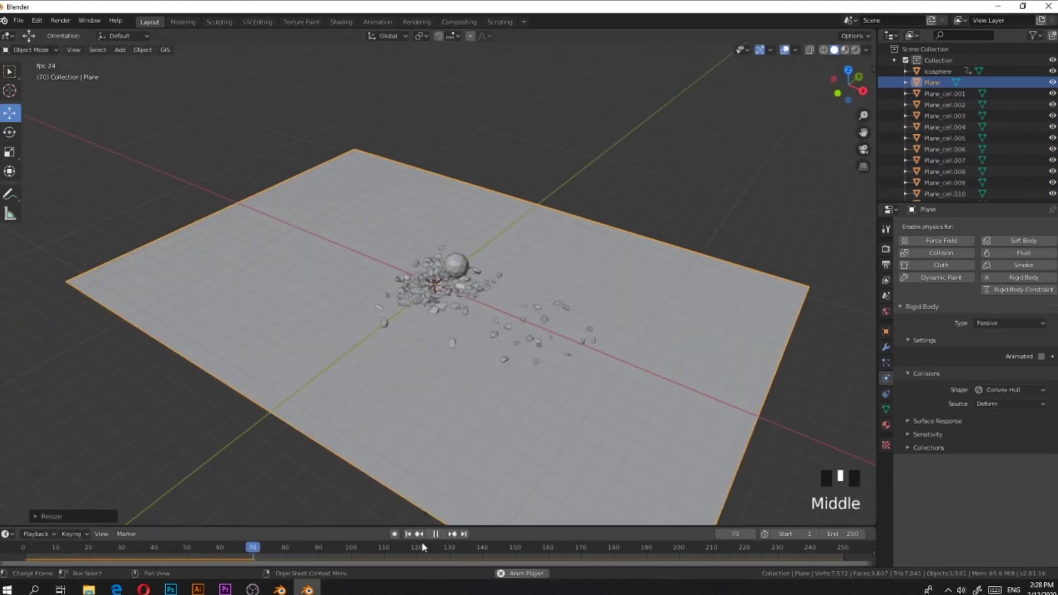
left_click(434, 534)
left_click(408, 534)
Switch to the right orthographic view and hide the floor plane and the ico sphere.
middle_click_drag(467, 458, 492, 217)
scroll(436, 220, "up", 4)
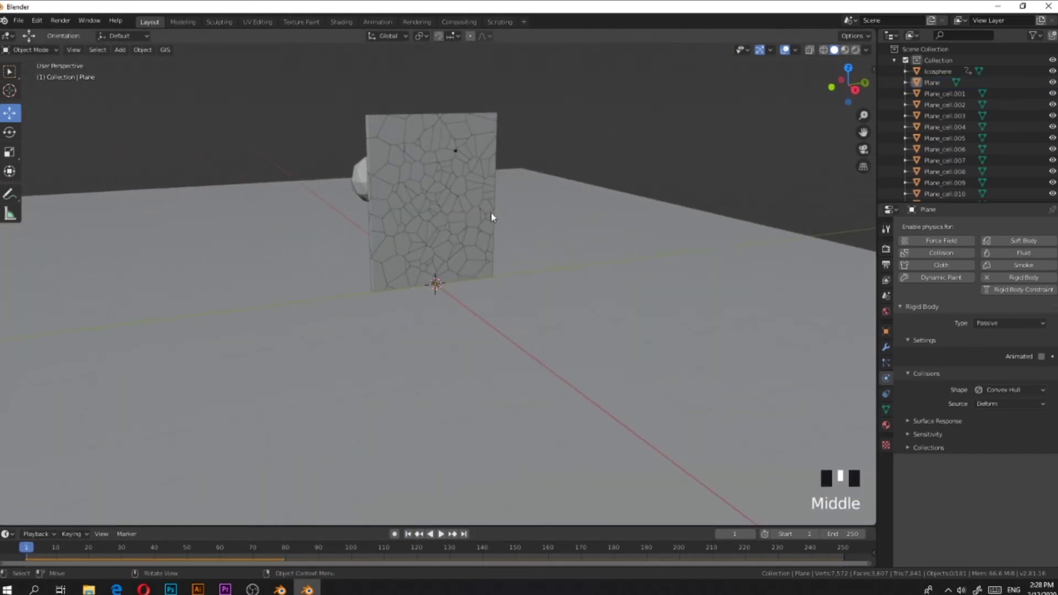
left_click(853, 88)
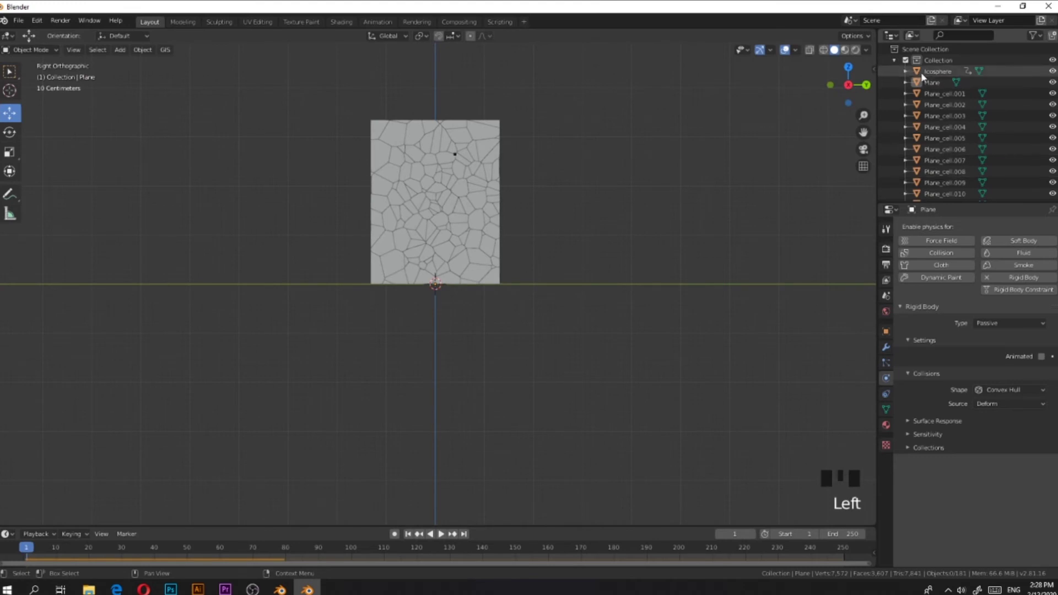
scroll(901, 92, "up", 2)
left_click(1052, 83)
left_click(1052, 71)
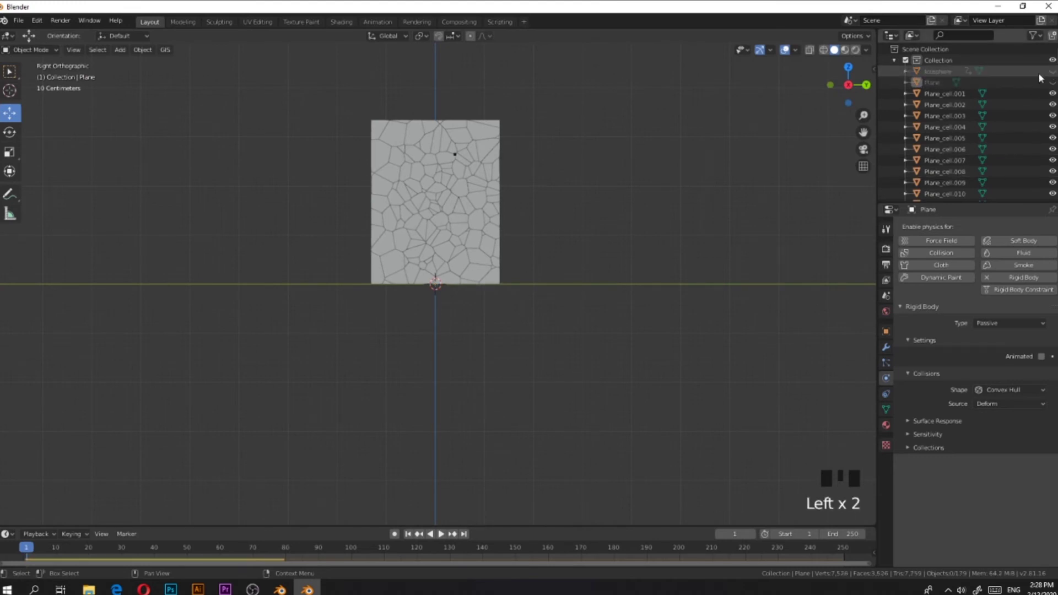
Circle-select the fragments around the slab's outer border, leaving the central ones unselected.
scroll(503, 164, "up", 1)
key("c")
left_click_drag(367, 265, 373, 271)
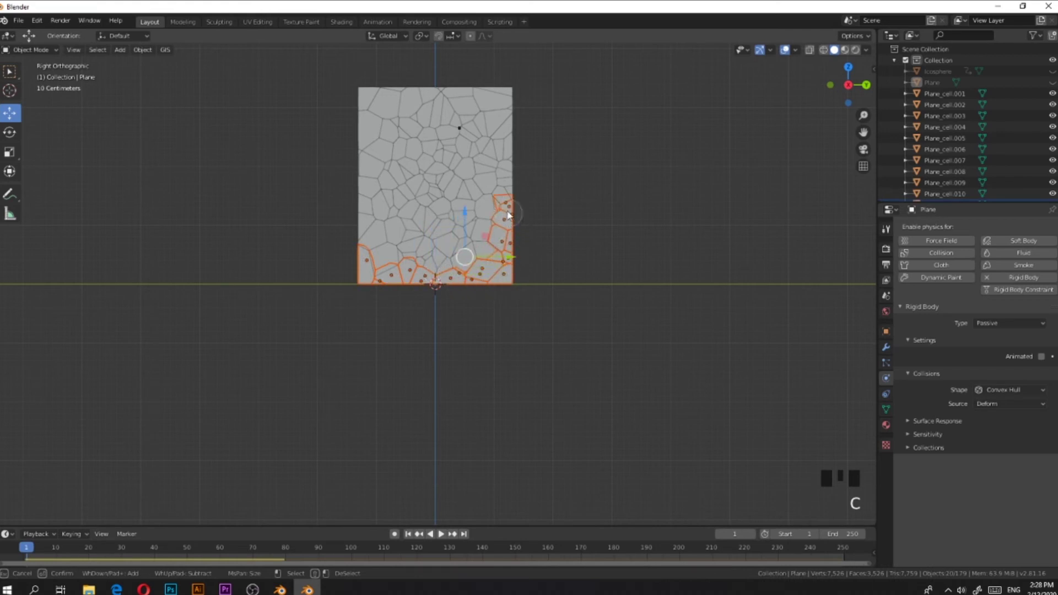
left_click_drag(484, 98, 429, 95)
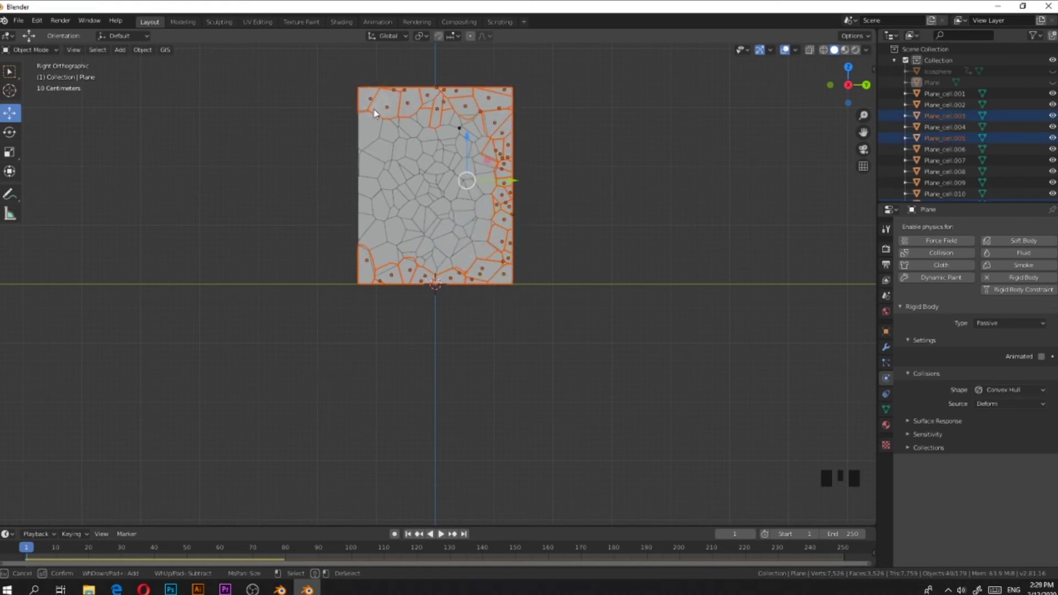
left_click_drag(405, 276, 461, 277)
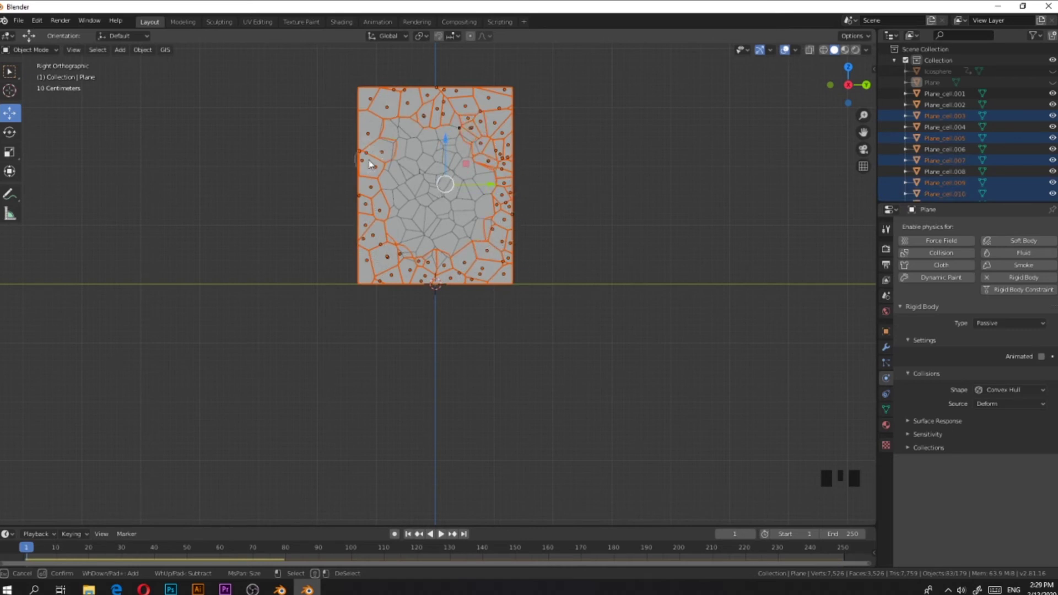
Set the rigid body type of the active object to Active and switch its Deactivation back off.
mouse_move(613, 175)
middle_mouse_down()
mouse_move(590, 187)
mouse_move(626, 188)
middle_mouse_up()
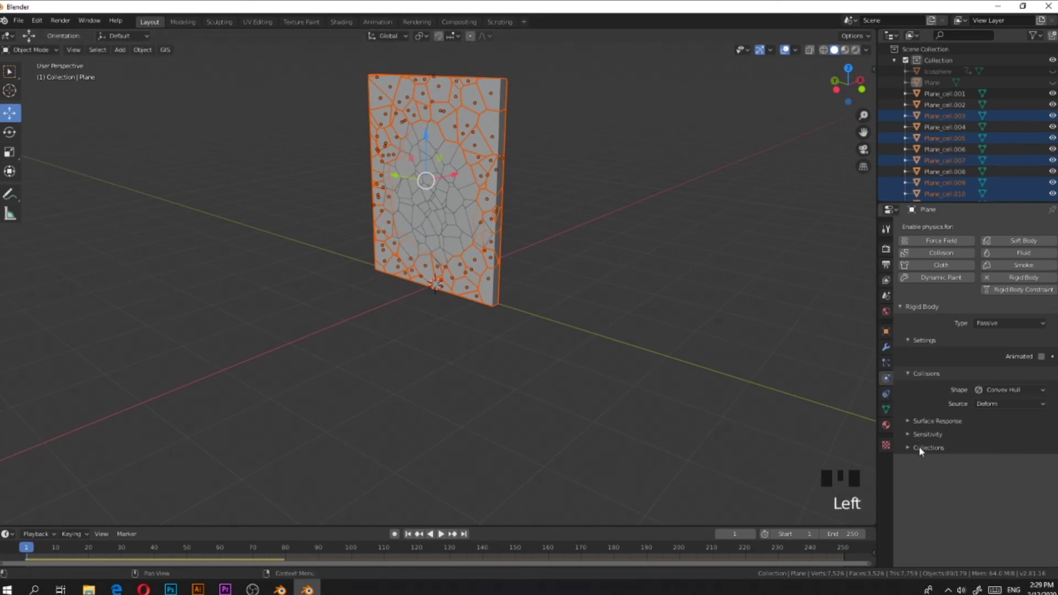
left_click(985, 325)
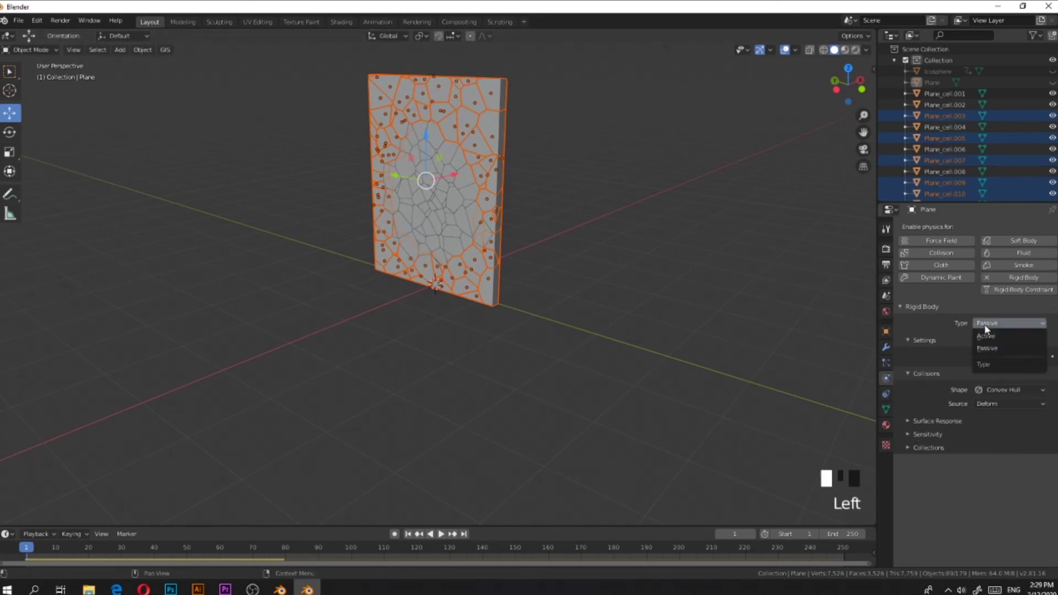
left_click(990, 336)
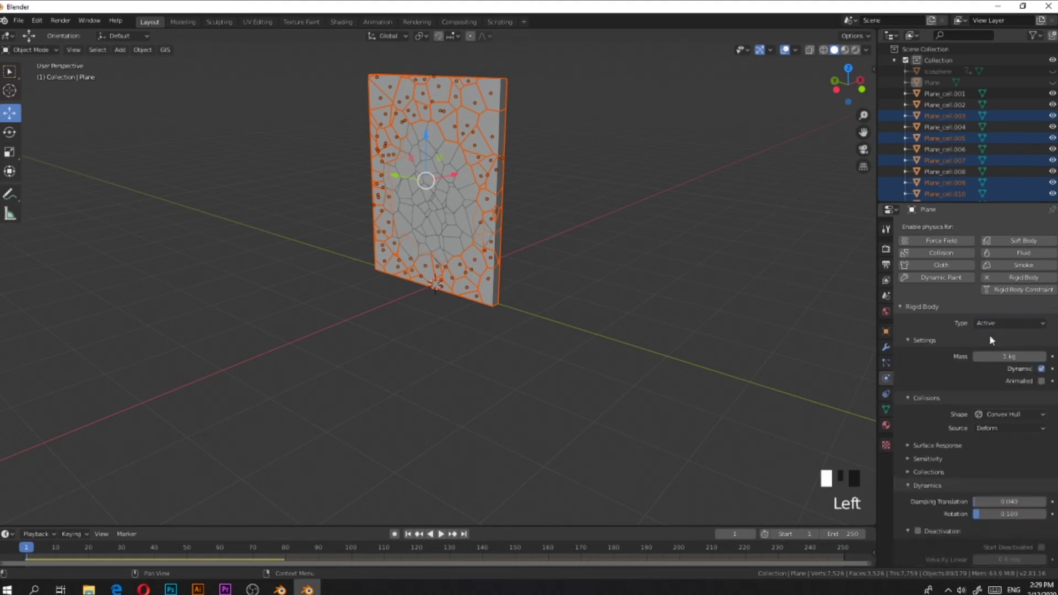
scroll(934, 394, "down", 3)
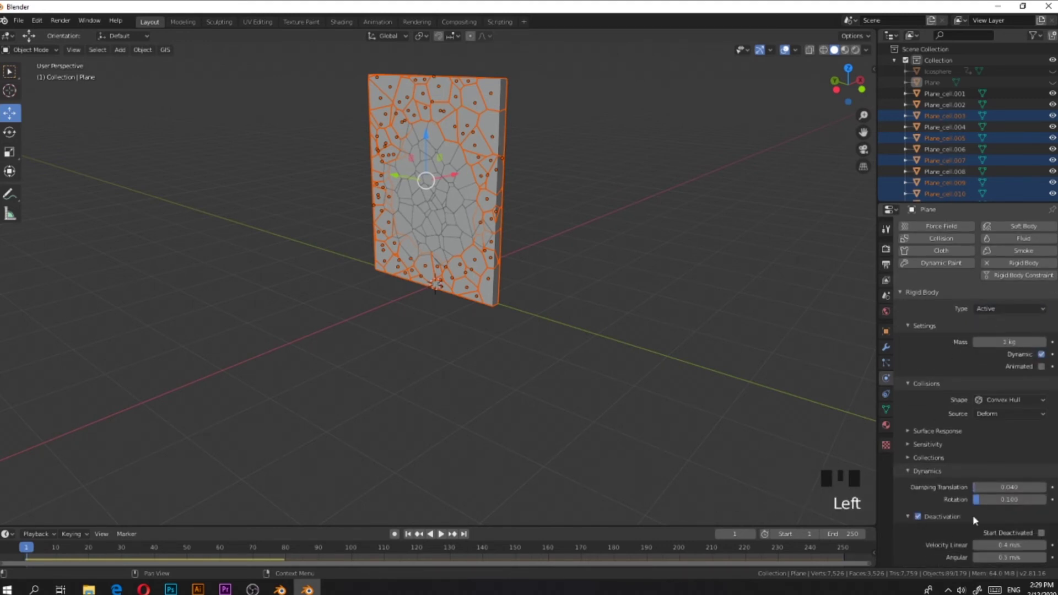
left_click(918, 517)
scroll(1036, 393, "up", 4)
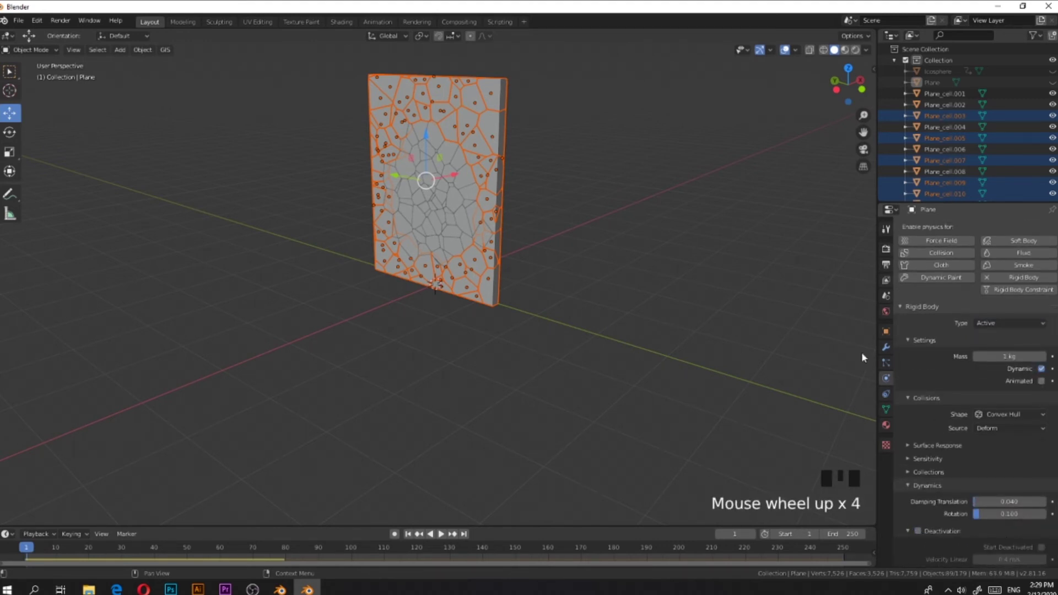
middle_click_drag(861, 357, 418, 287)
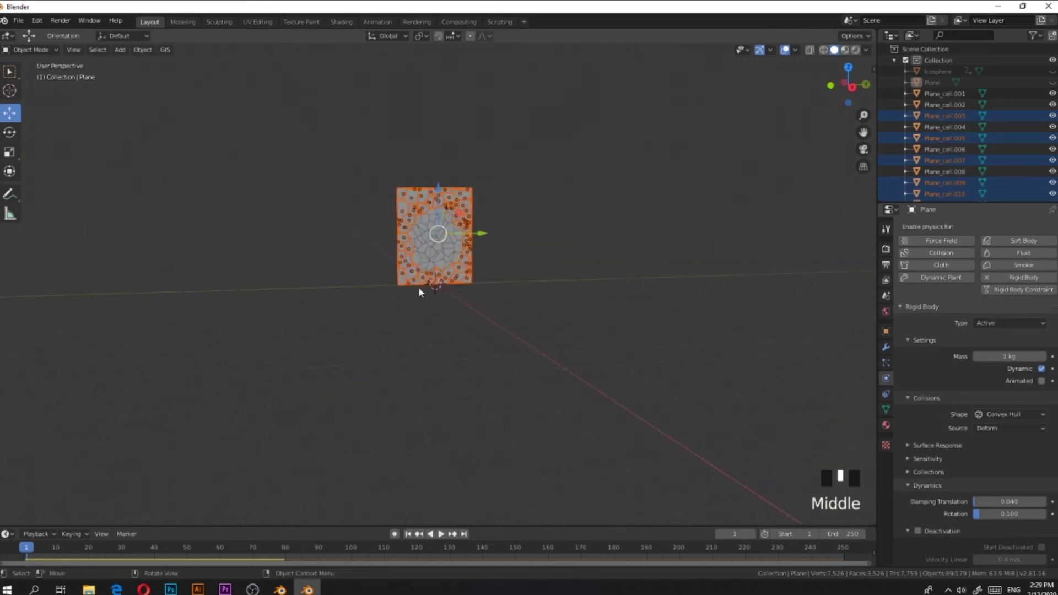
left_click(142, 51)
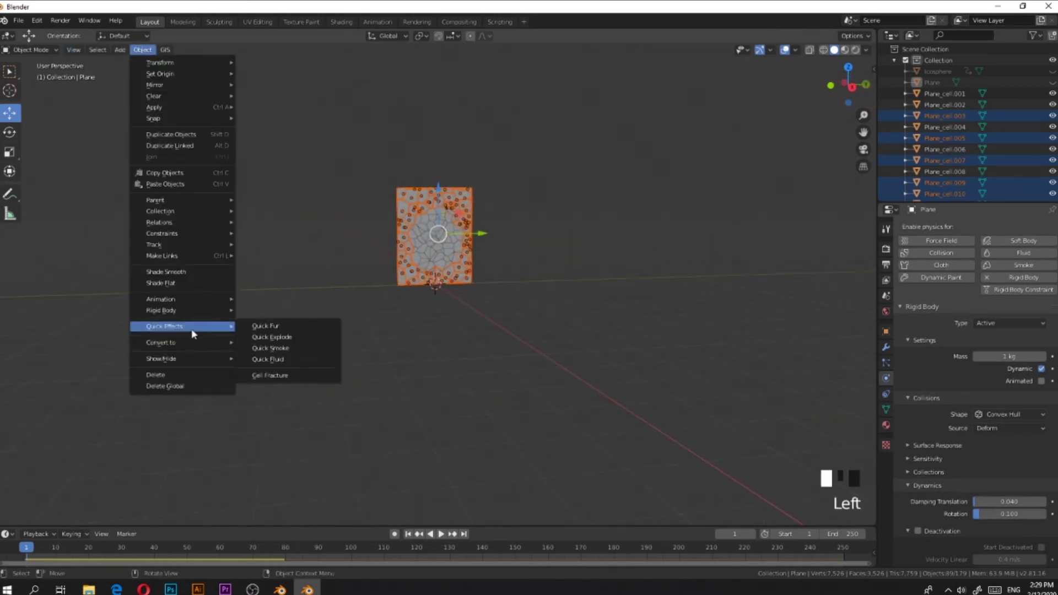
mouse_move(193, 311)
left_click(294, 365)
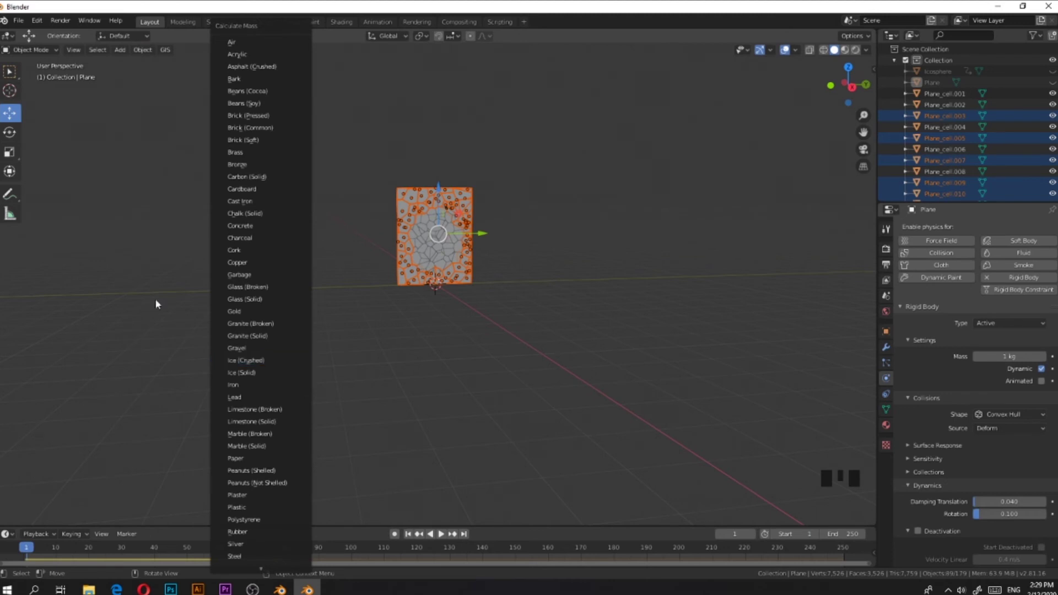
Copy the rigid body settings of the active floor plane to the selected border fragments.
left_click(149, 51)
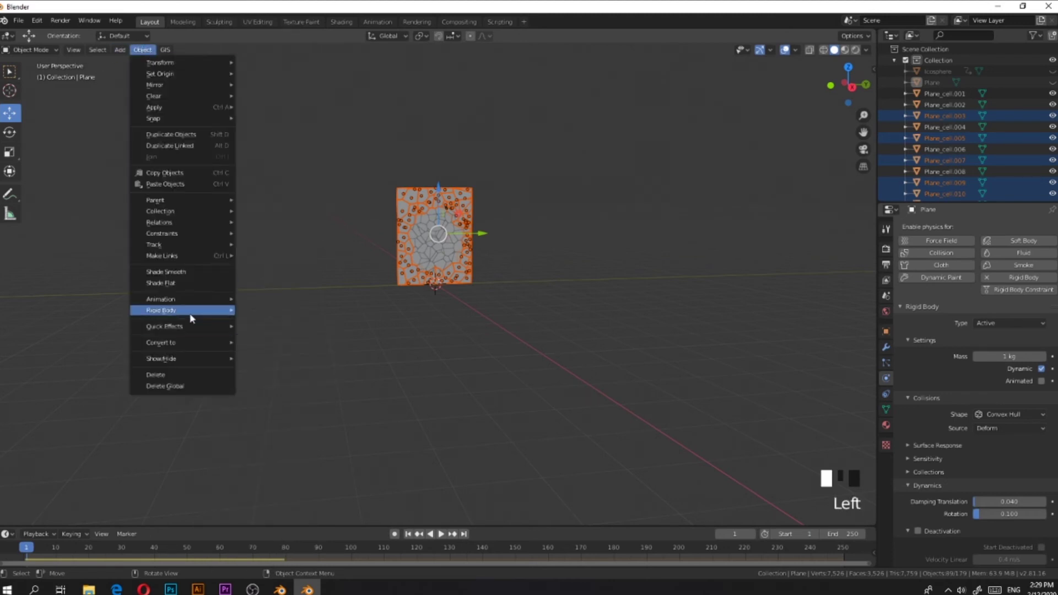
mouse_move(190, 310)
left_click(295, 375)
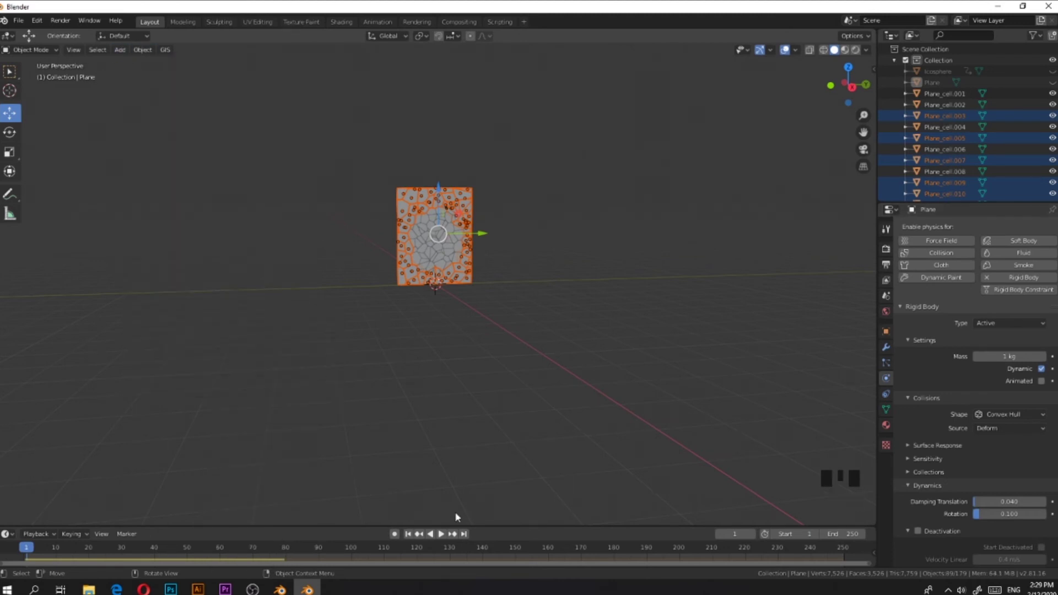
Unhide the floor plane and the ico sphere, and play the simulation to test the copied settings before rewinding to frame 1.
middle_click_drag(455, 517, 513, 452)
left_click(1052, 82)
left_click(1052, 71)
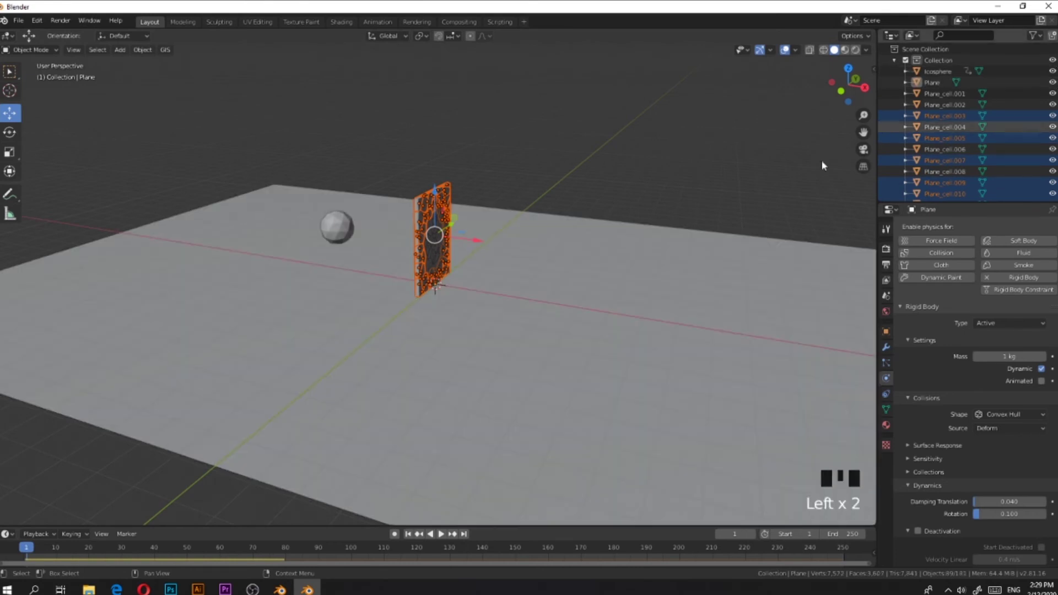
left_click(440, 537)
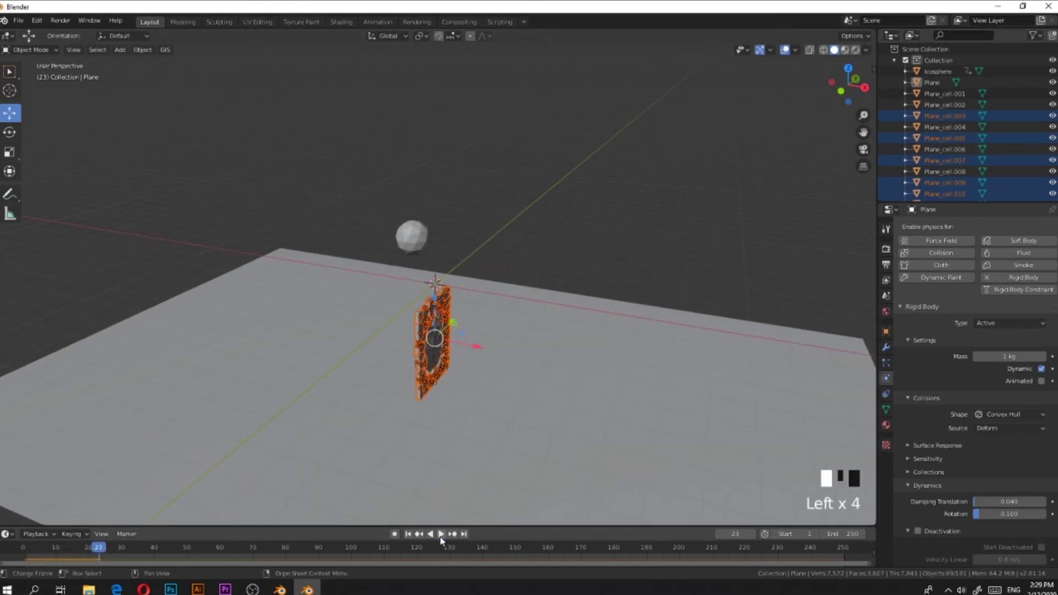
left_click(413, 534)
middle_click_drag(436, 475, 446, 363)
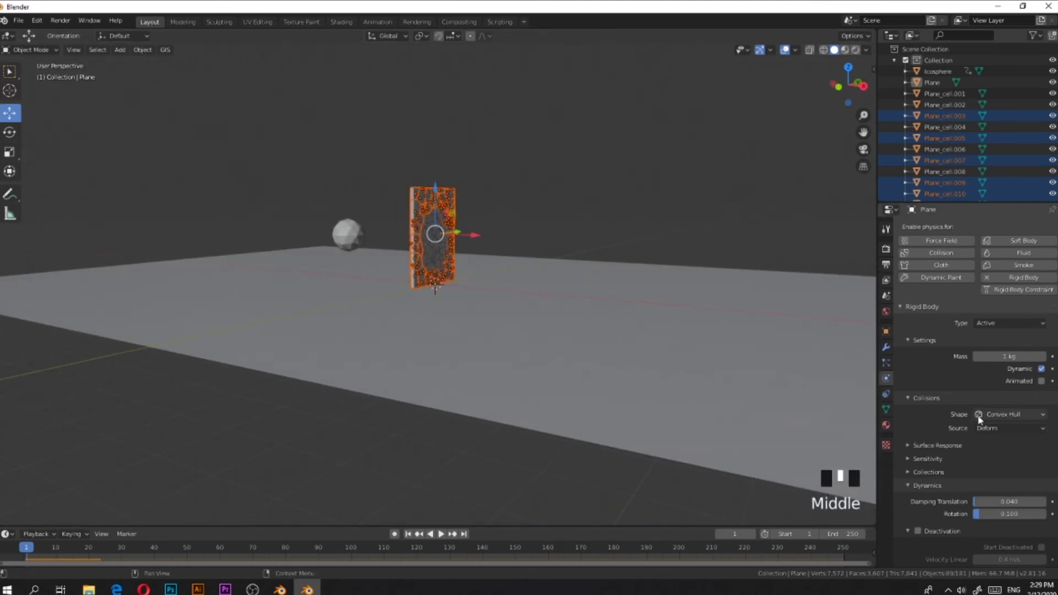
Set the active floor plane's rigid body type to Passive and copy its rigid body settings to the selected border fragments.
left_click(996, 323)
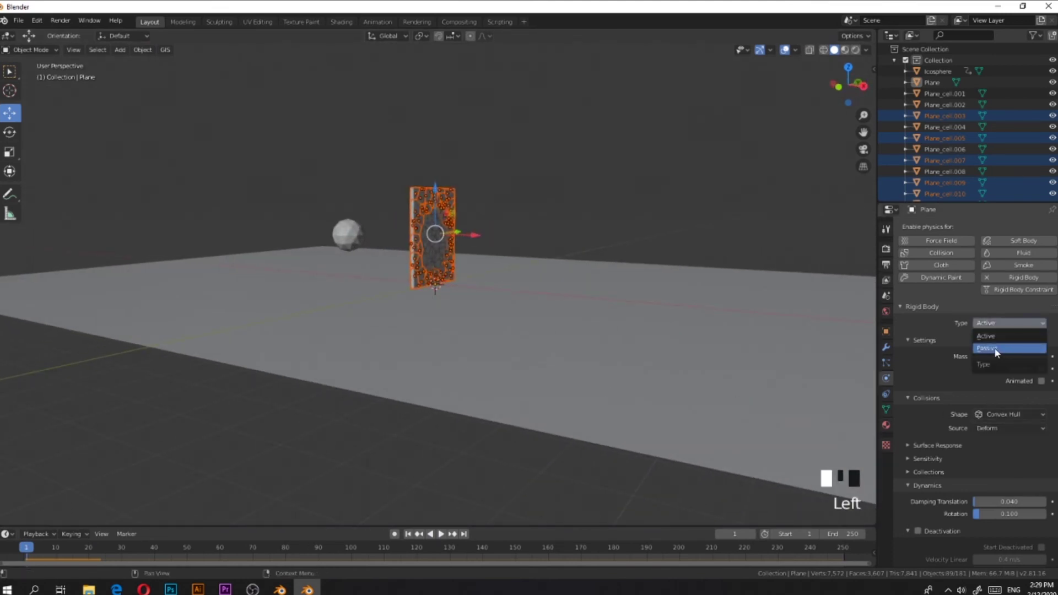
left_click(995, 349)
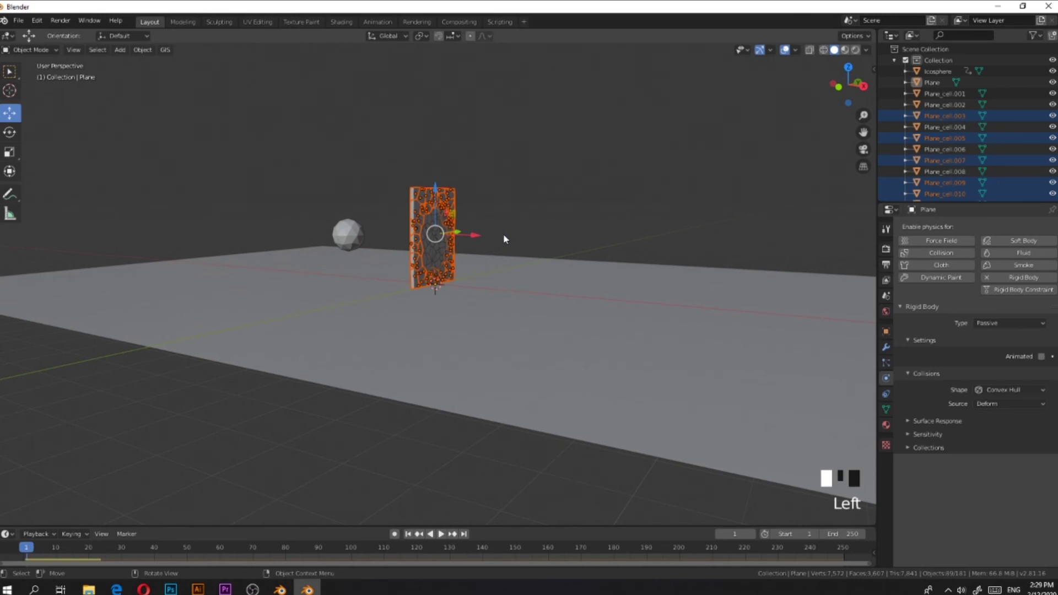
left_click(142, 50)
mouse_move(173, 314)
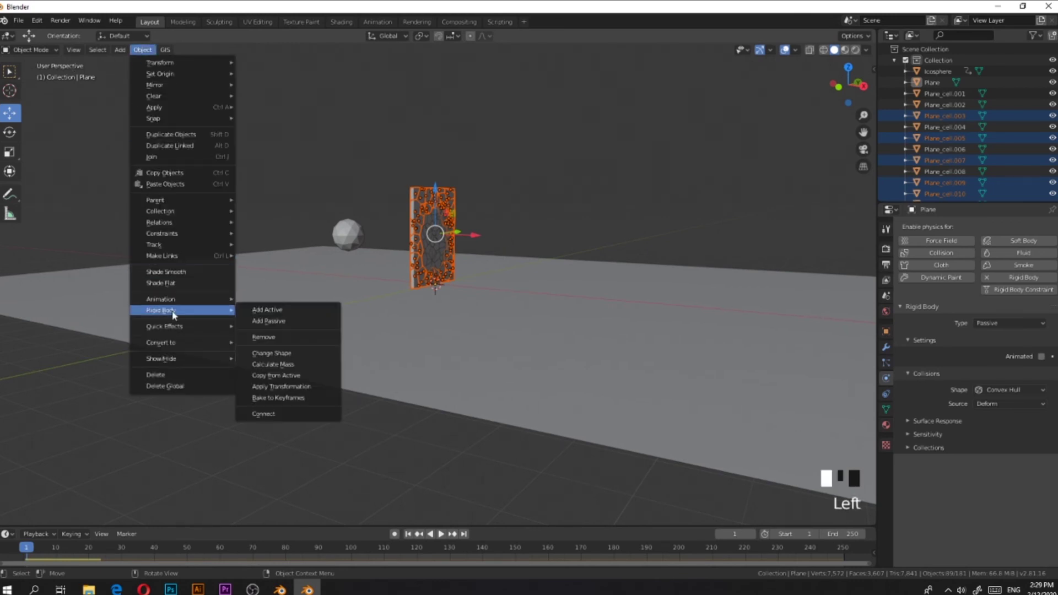
left_click(385, 355)
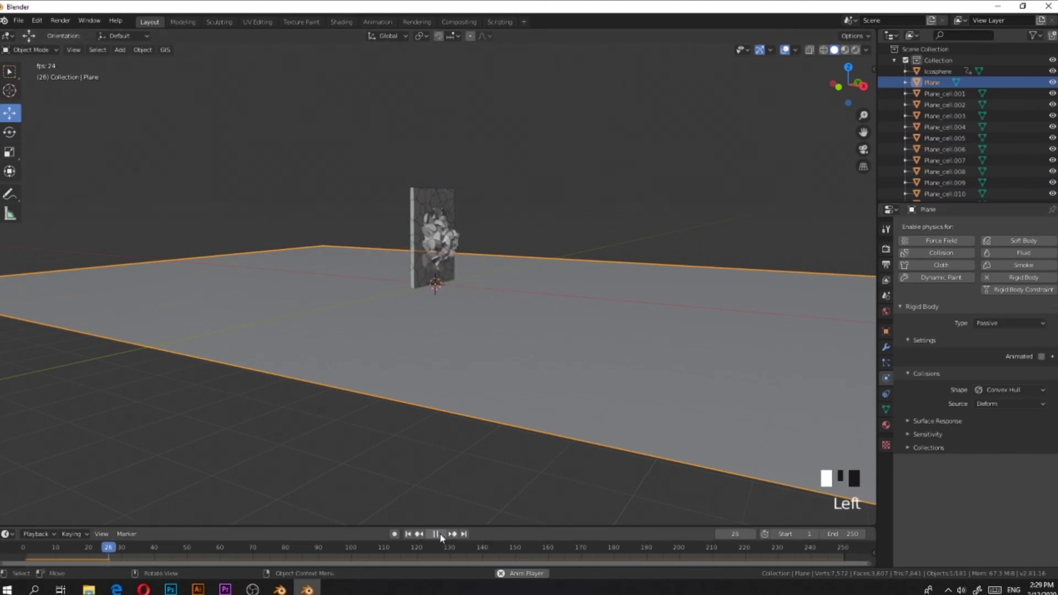
Check from several angles how the sphere breaks the slab with passive border fragments, and rewind the simulation to frame 1.
middle_click_drag(534, 323, 478, 328)
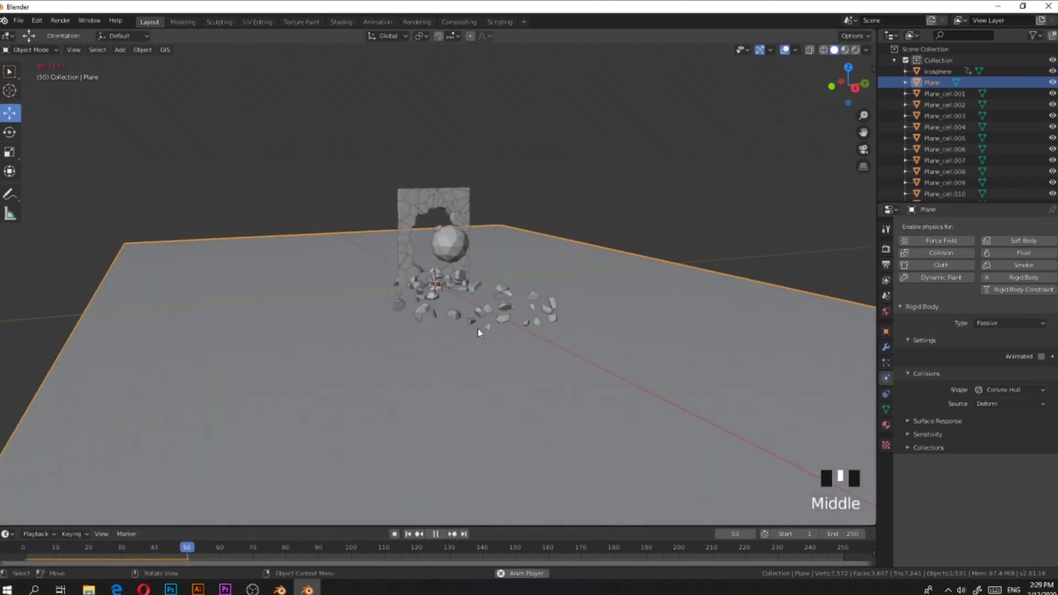
left_click(436, 535)
left_click(407, 534)
left_click(638, 123)
middle_click_drag(637, 123, 559, 192)
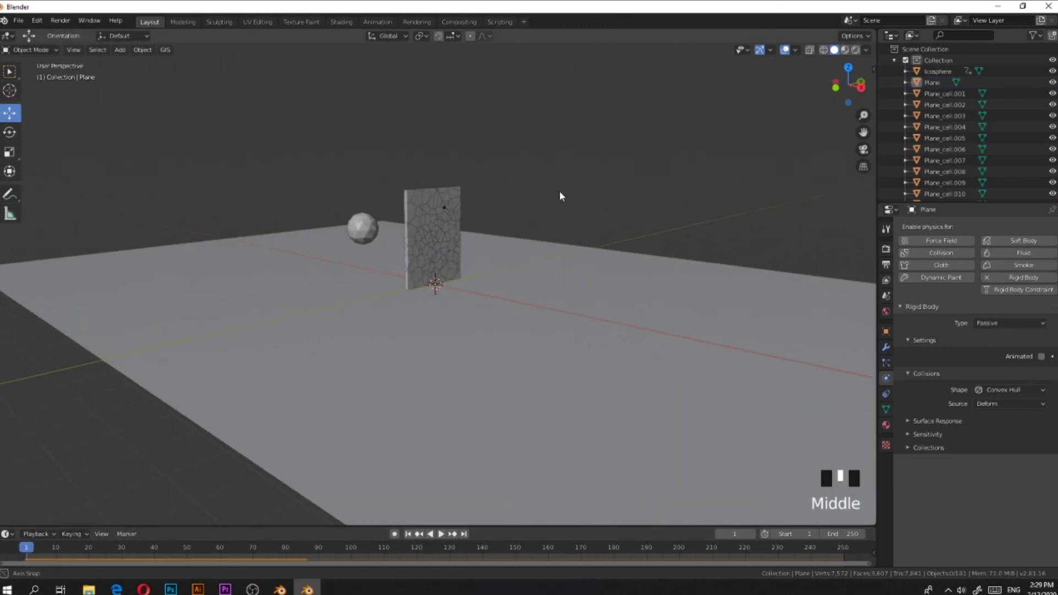
scroll(682, 182, "down", 5)
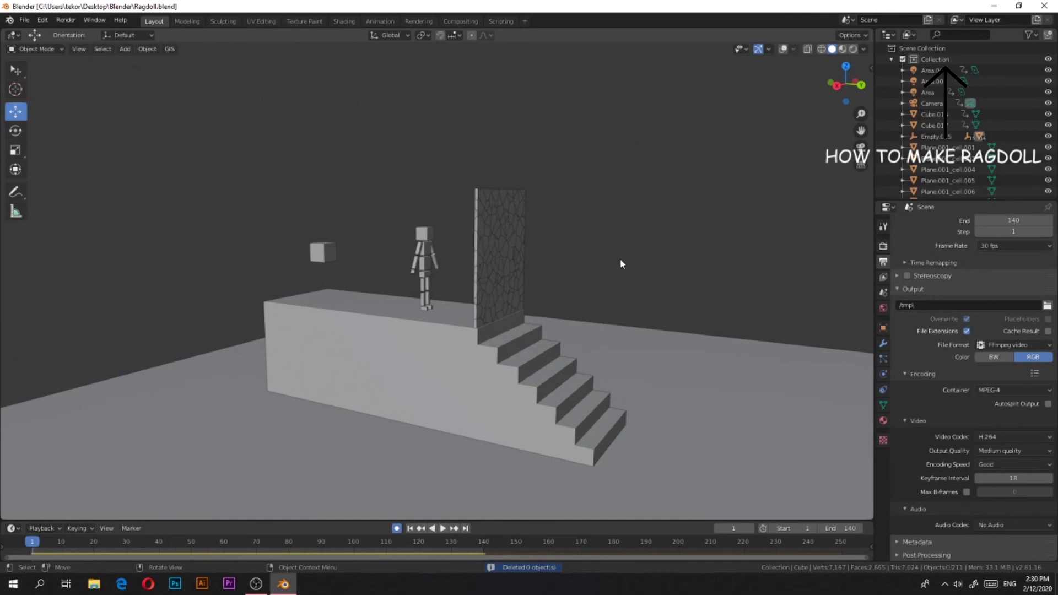
Set the viewport shading of the Ragdoll.blend scene to Rendered and start playing its animation.
mouse_move(621, 263)
middle_mouse_down()
mouse_move(675, 264)
mouse_move(628, 266)
middle_mouse_up()
scroll(684, 205, "down", 3)
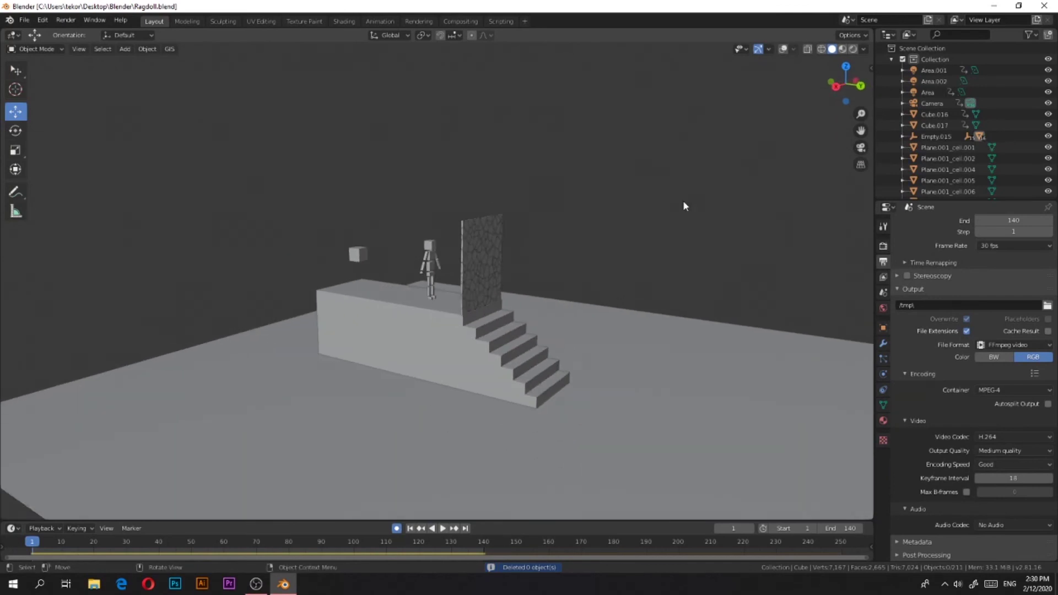
left_click(853, 49)
mouse_move(782, 154)
middle_mouse_down()
mouse_move(697, 229)
mouse_move(665, 222)
mouse_move(694, 222)
middle_mouse_up()
scroll(694, 222, "up", 5)
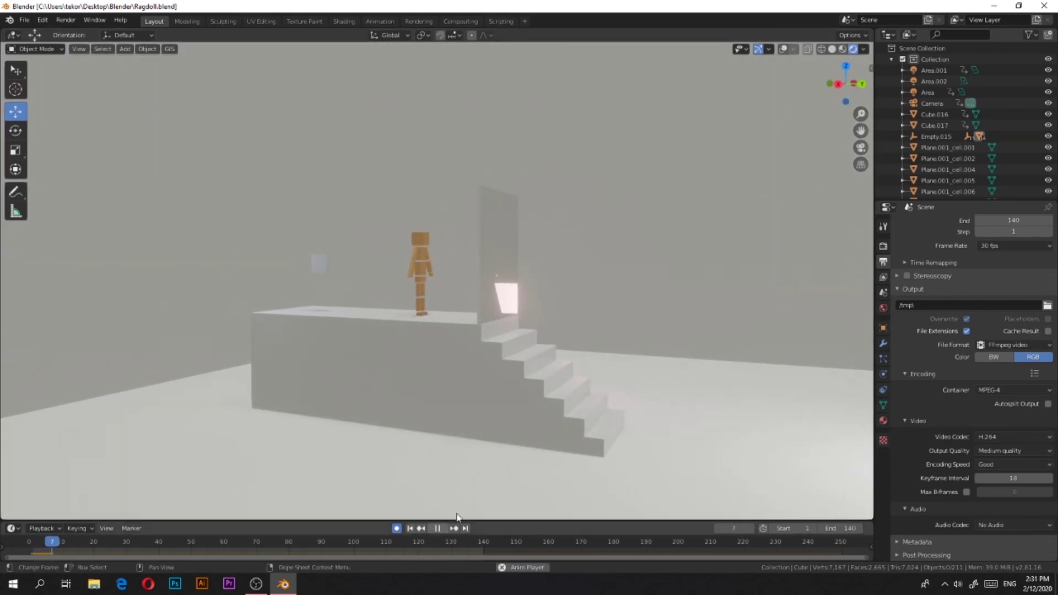
Examine from several angles how the ragdoll hits the fractured wall and falls down the stairs during playback.
middle_click_drag(630, 385, 209, 379)
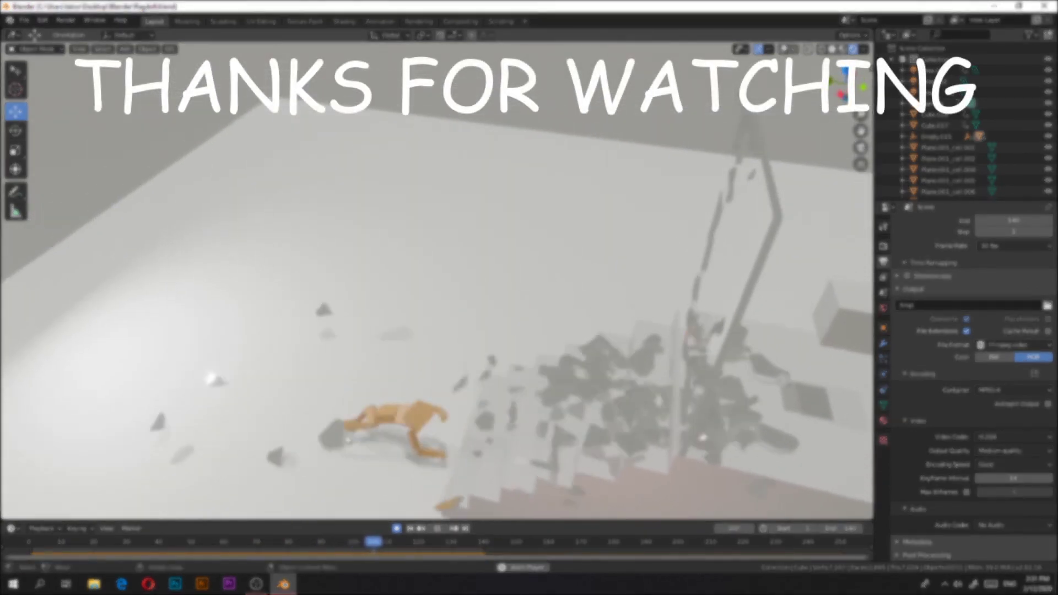
scroll(348, 440, "down", 4)
middle_click_drag(394, 413, 283, 372)
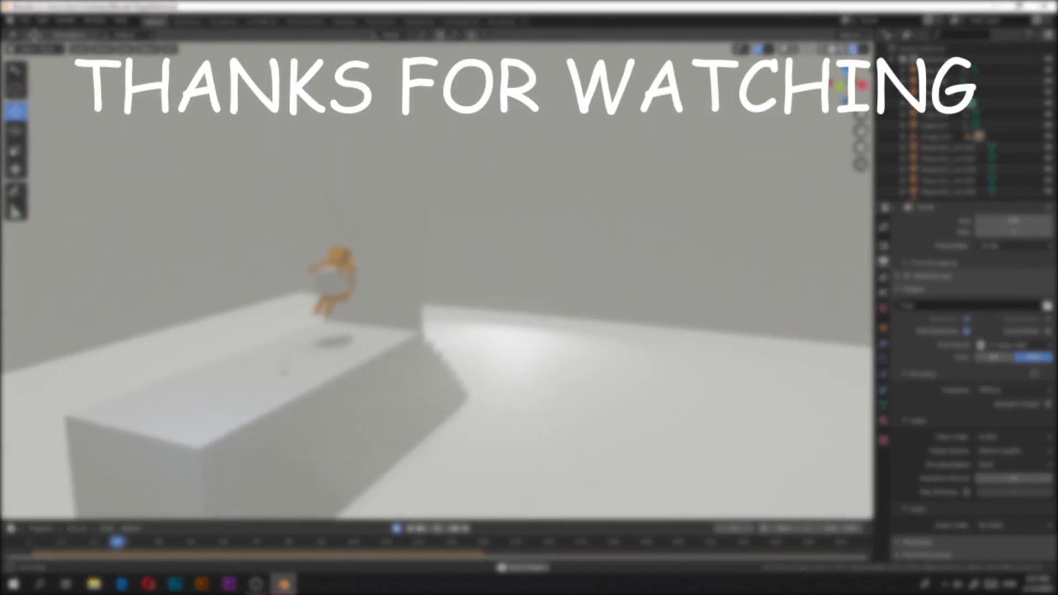
middle_click_drag(495, 292, 414, 325)
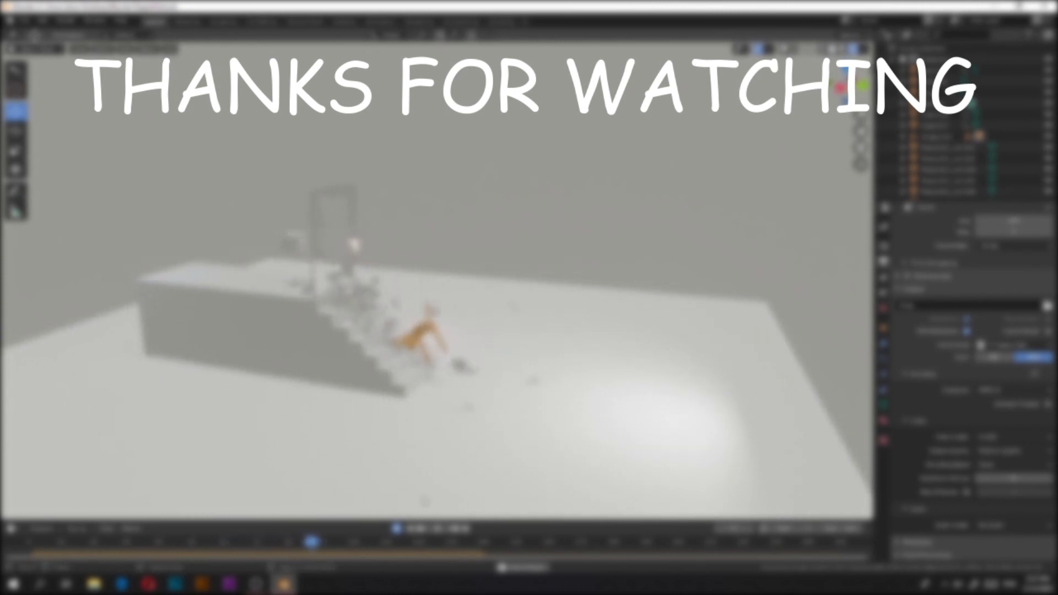